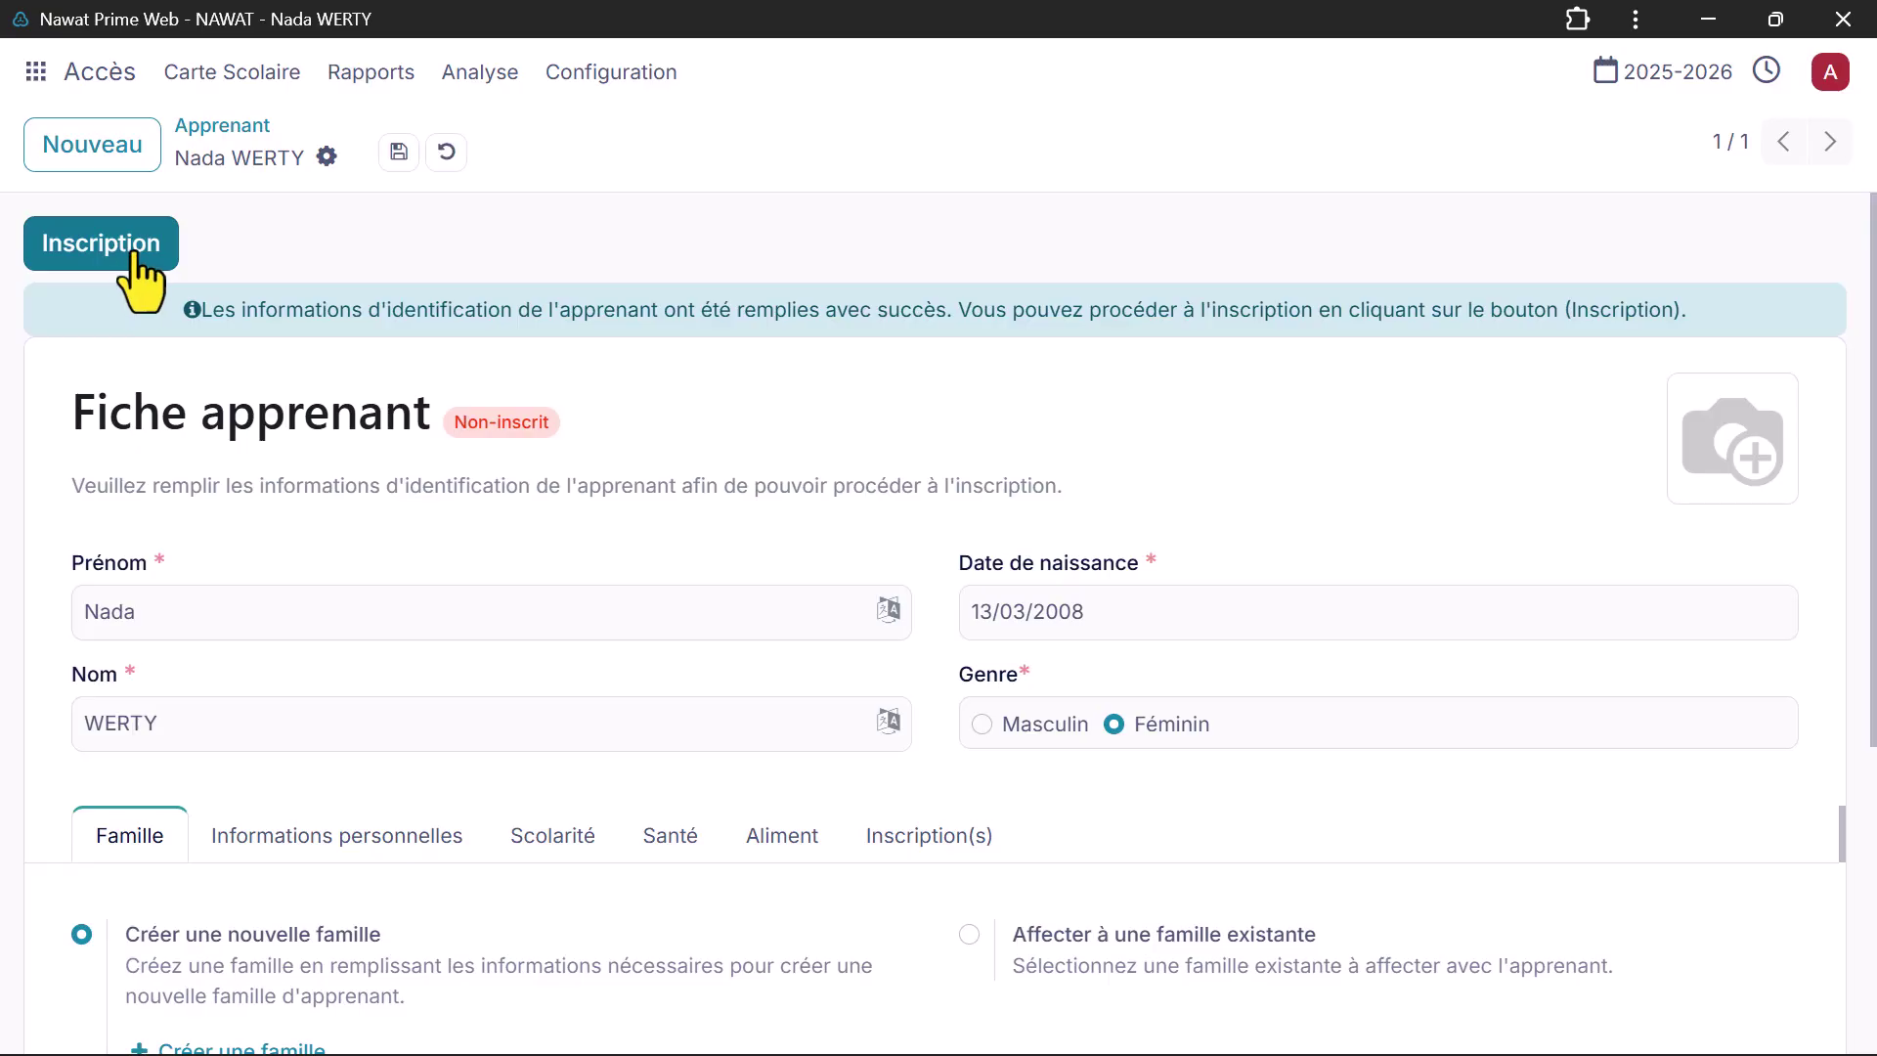
# Step: Scroll the learner form down to the Famille tab's Créer une famille link
pyautogui.scroll(-2, 142, 284)
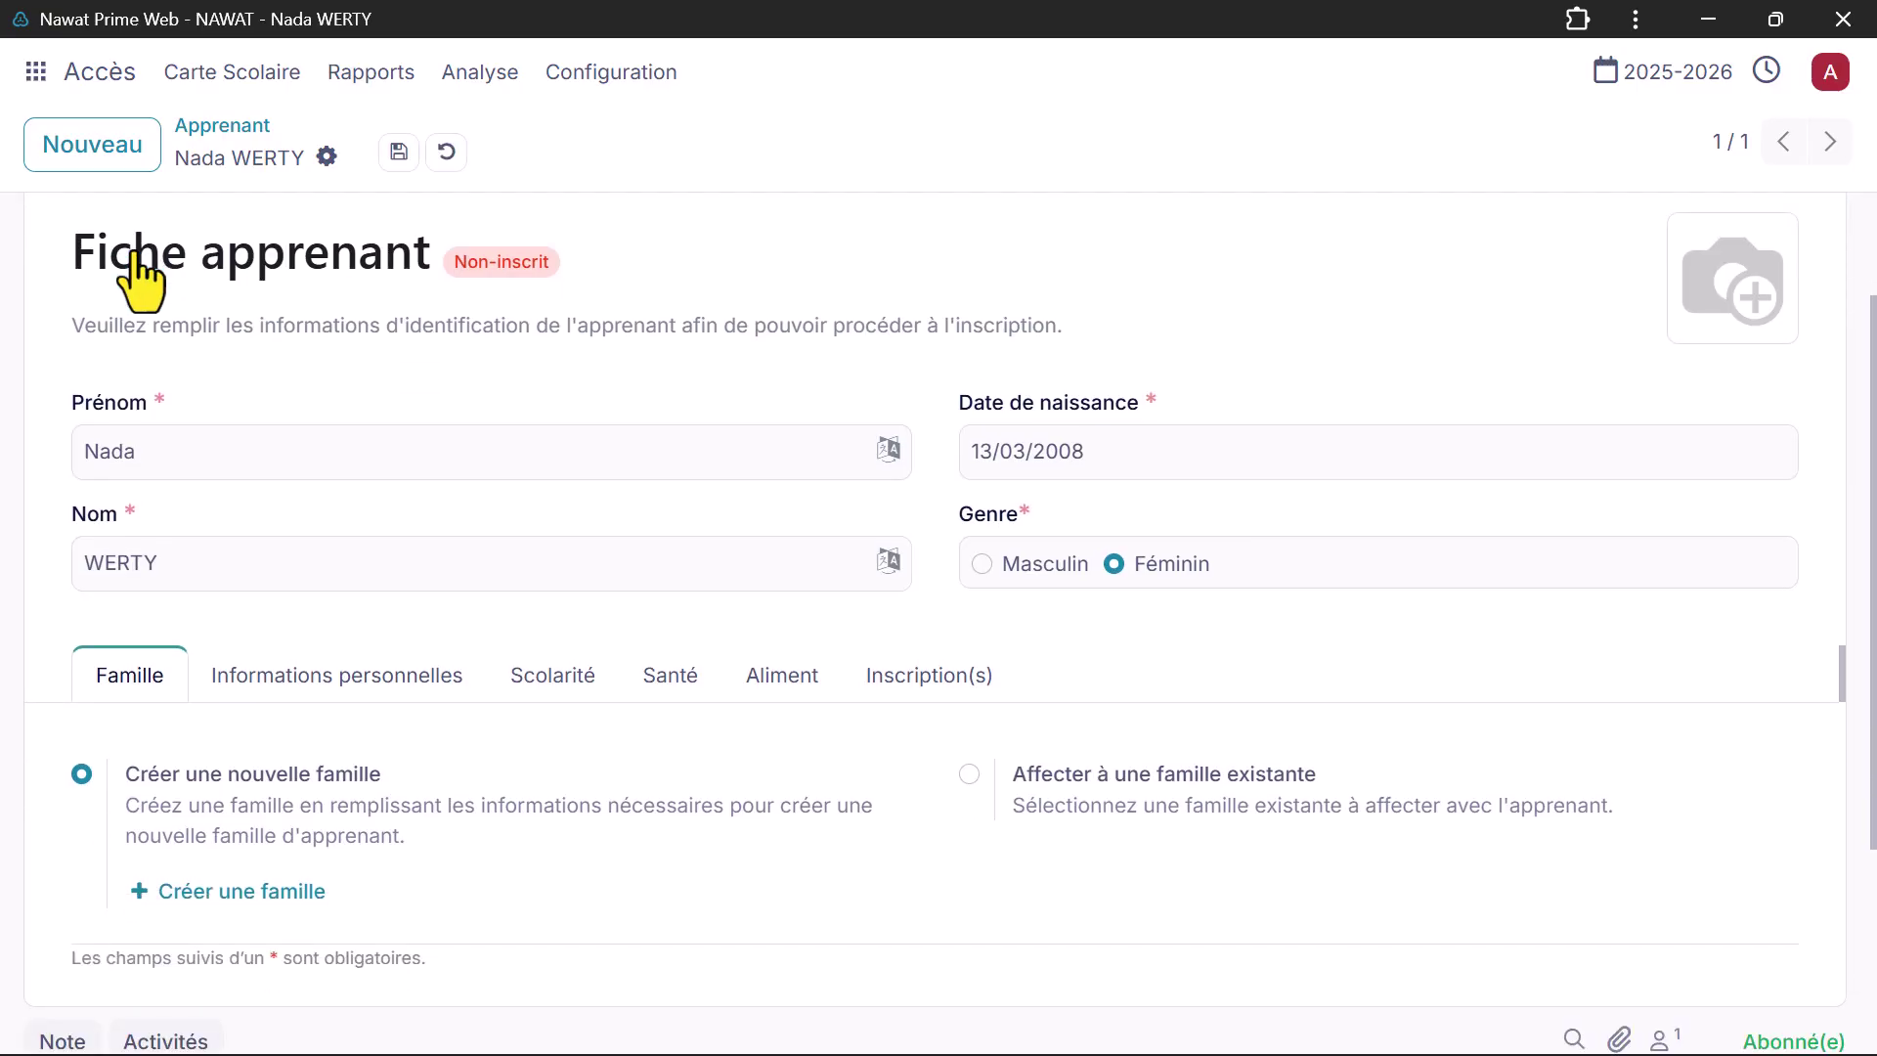
pyautogui.scroll(-1, 142, 283)
pyautogui.scroll(1, 141, 284)
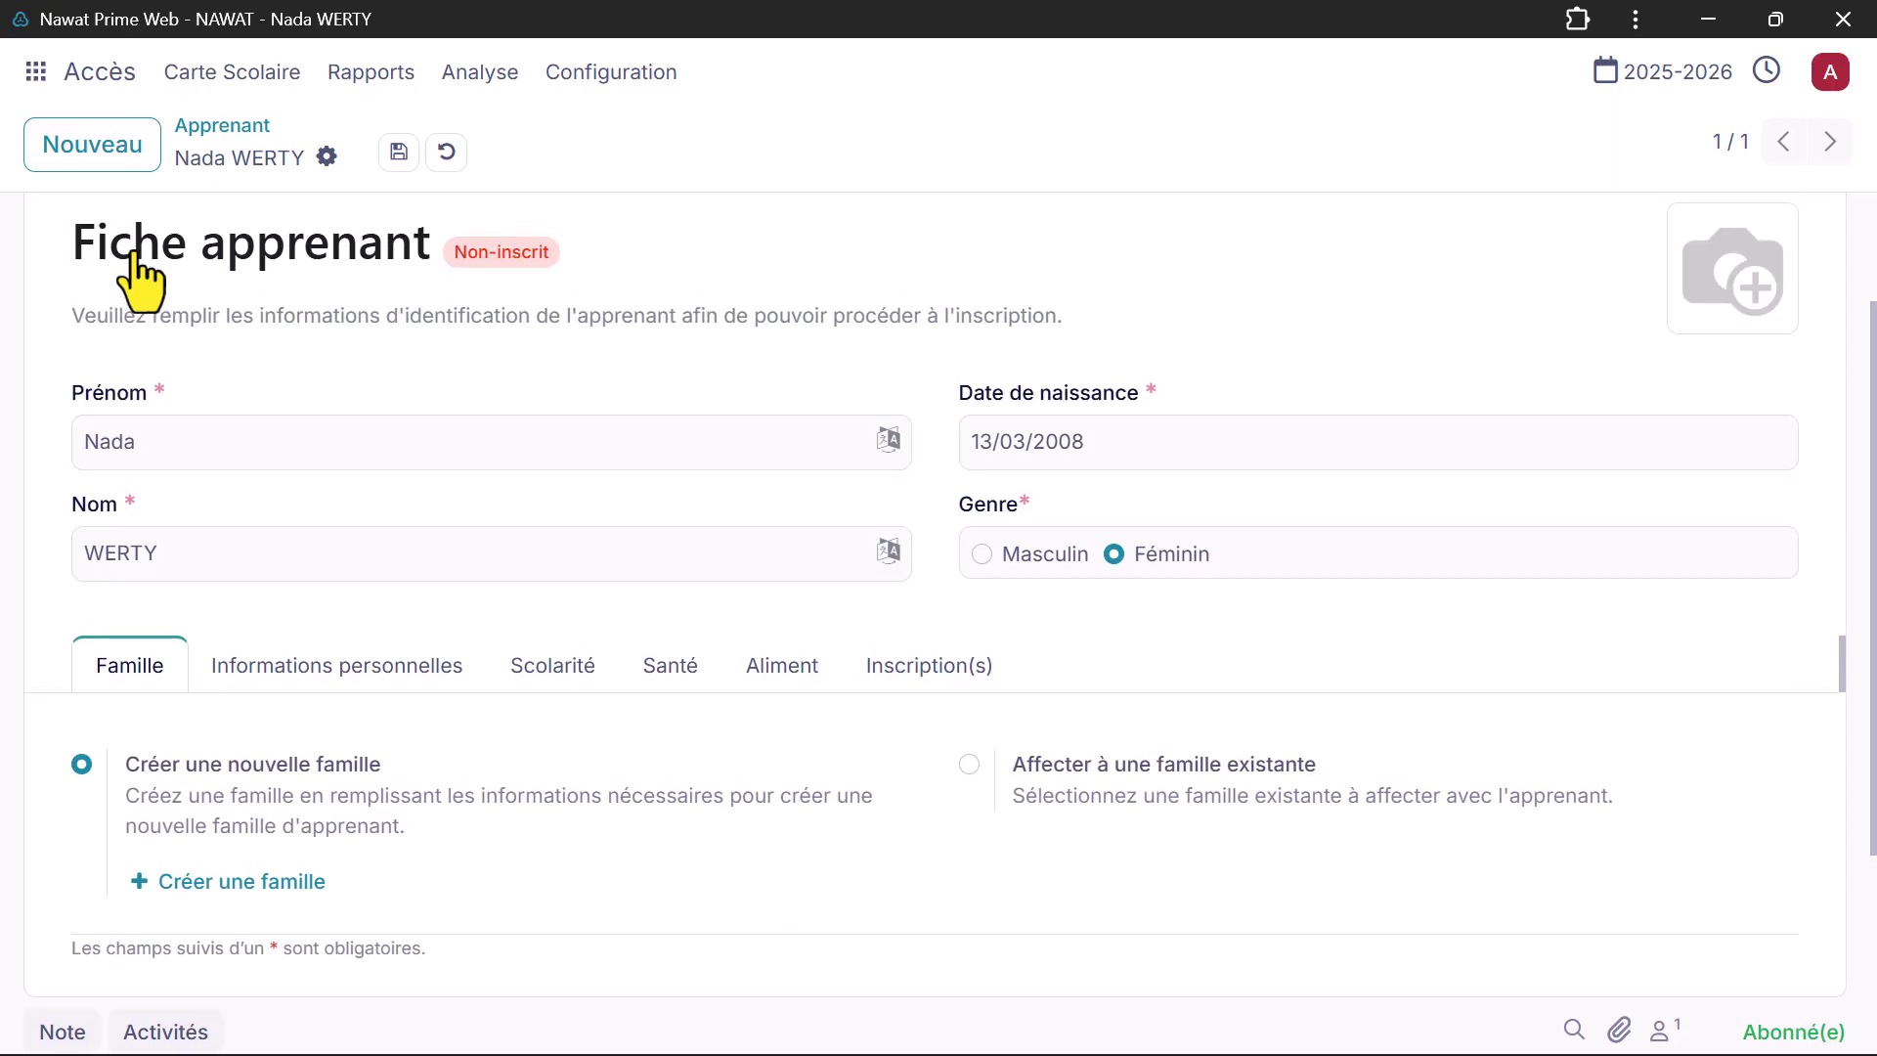
pyautogui.scroll(-1, 235, 416)
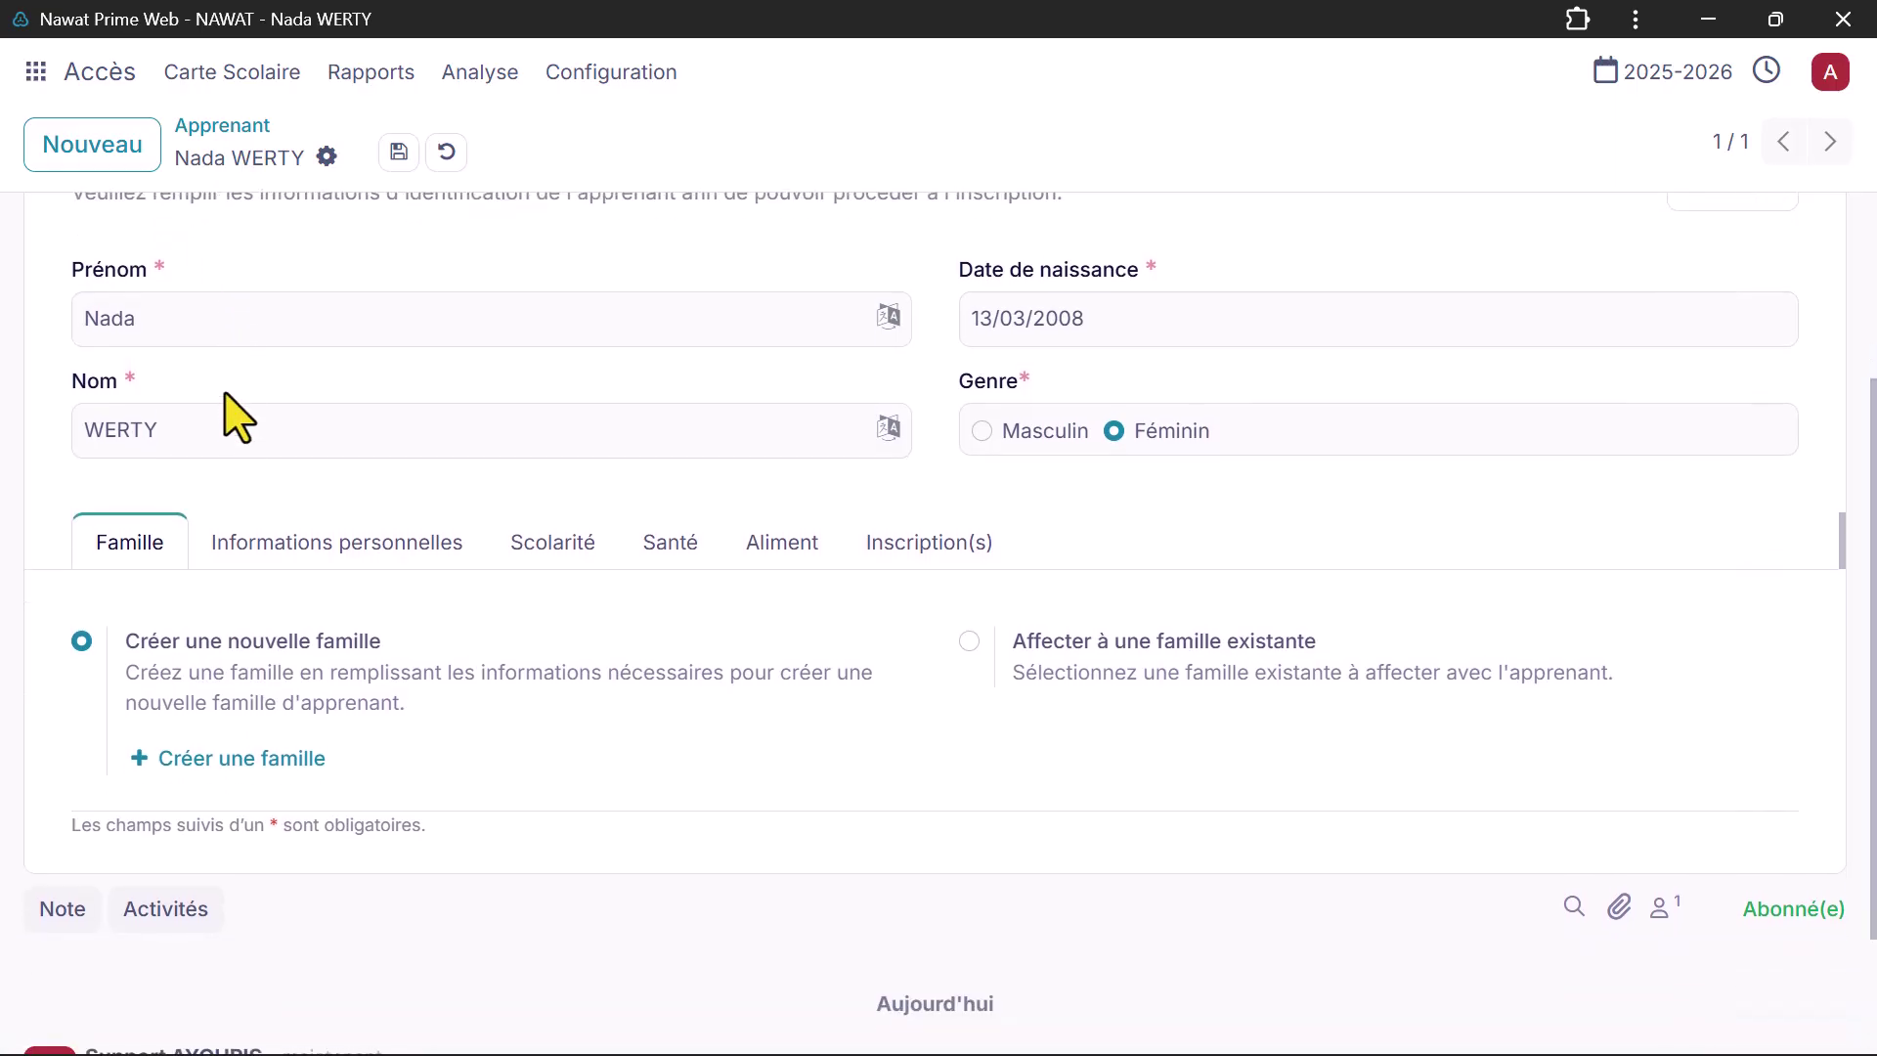
# Step: Create a new family with the guardian's phone, e-mail, address and status Divorcé(E)
pyautogui.click(227, 738)
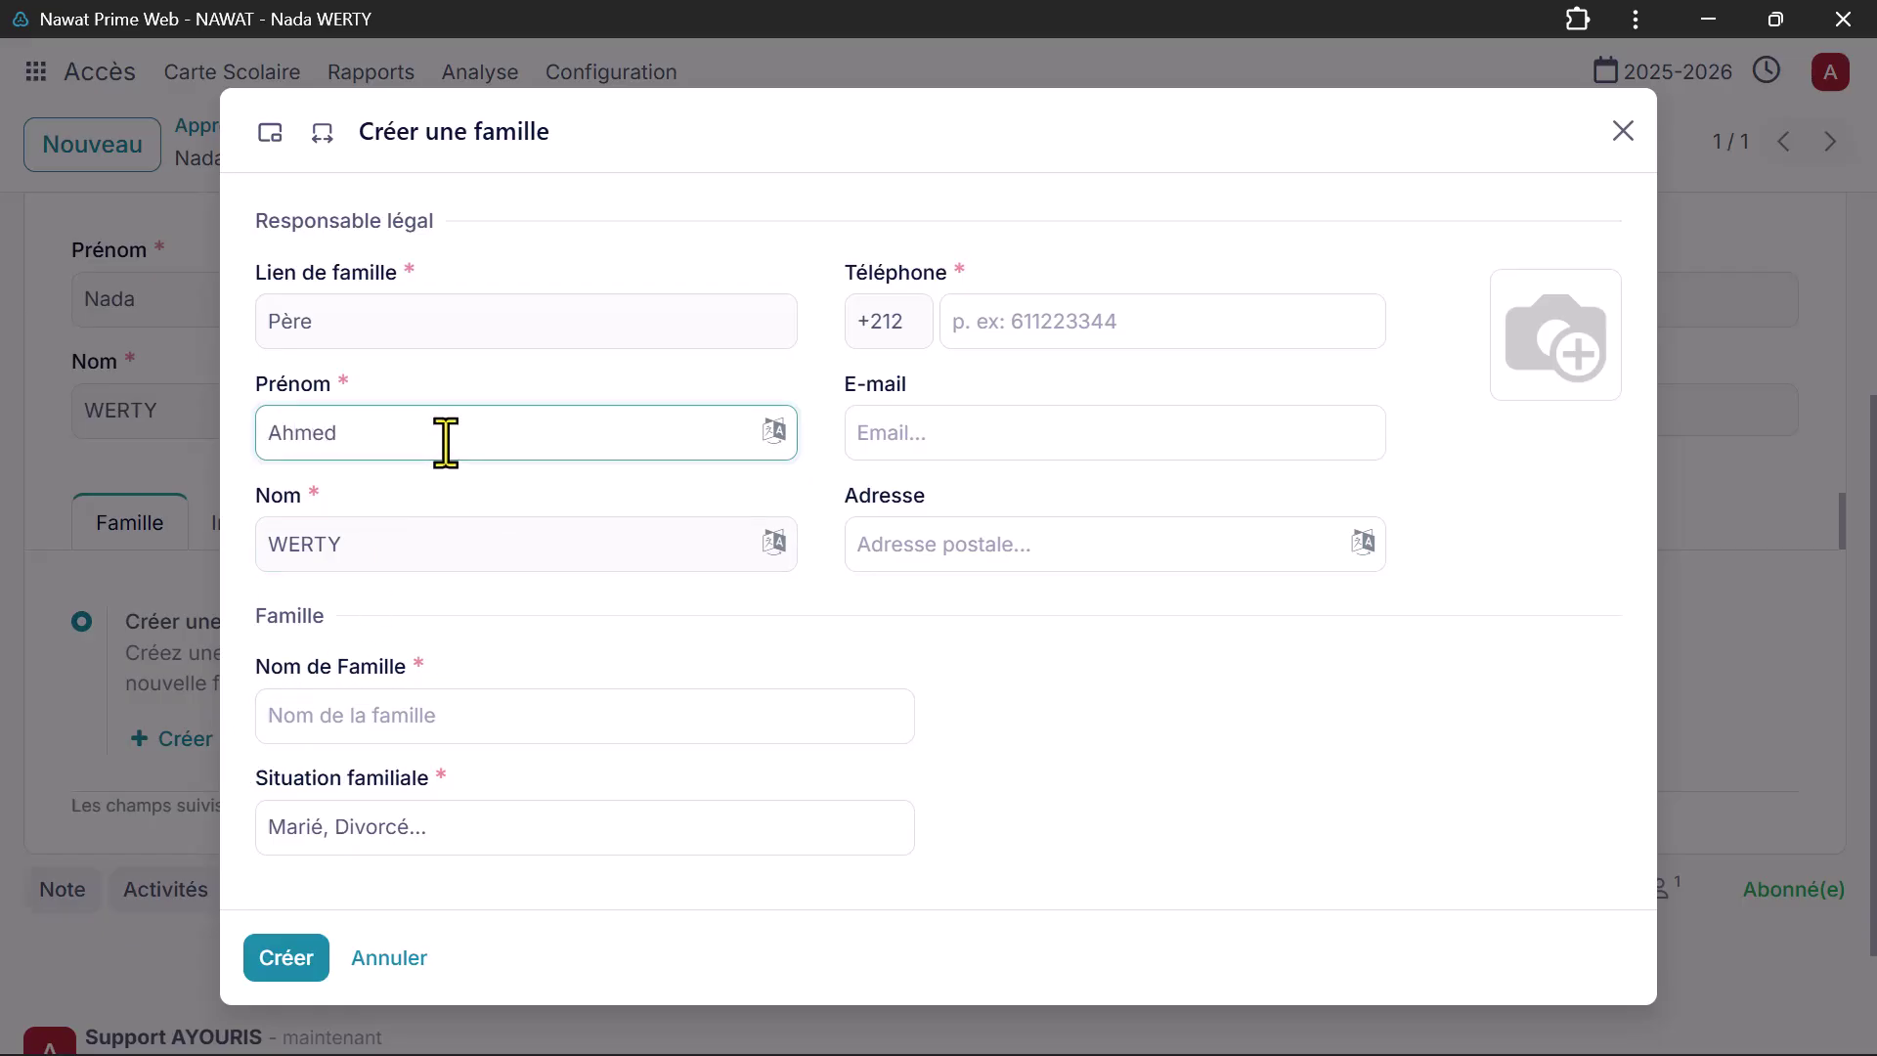
pyautogui.click(980, 349)
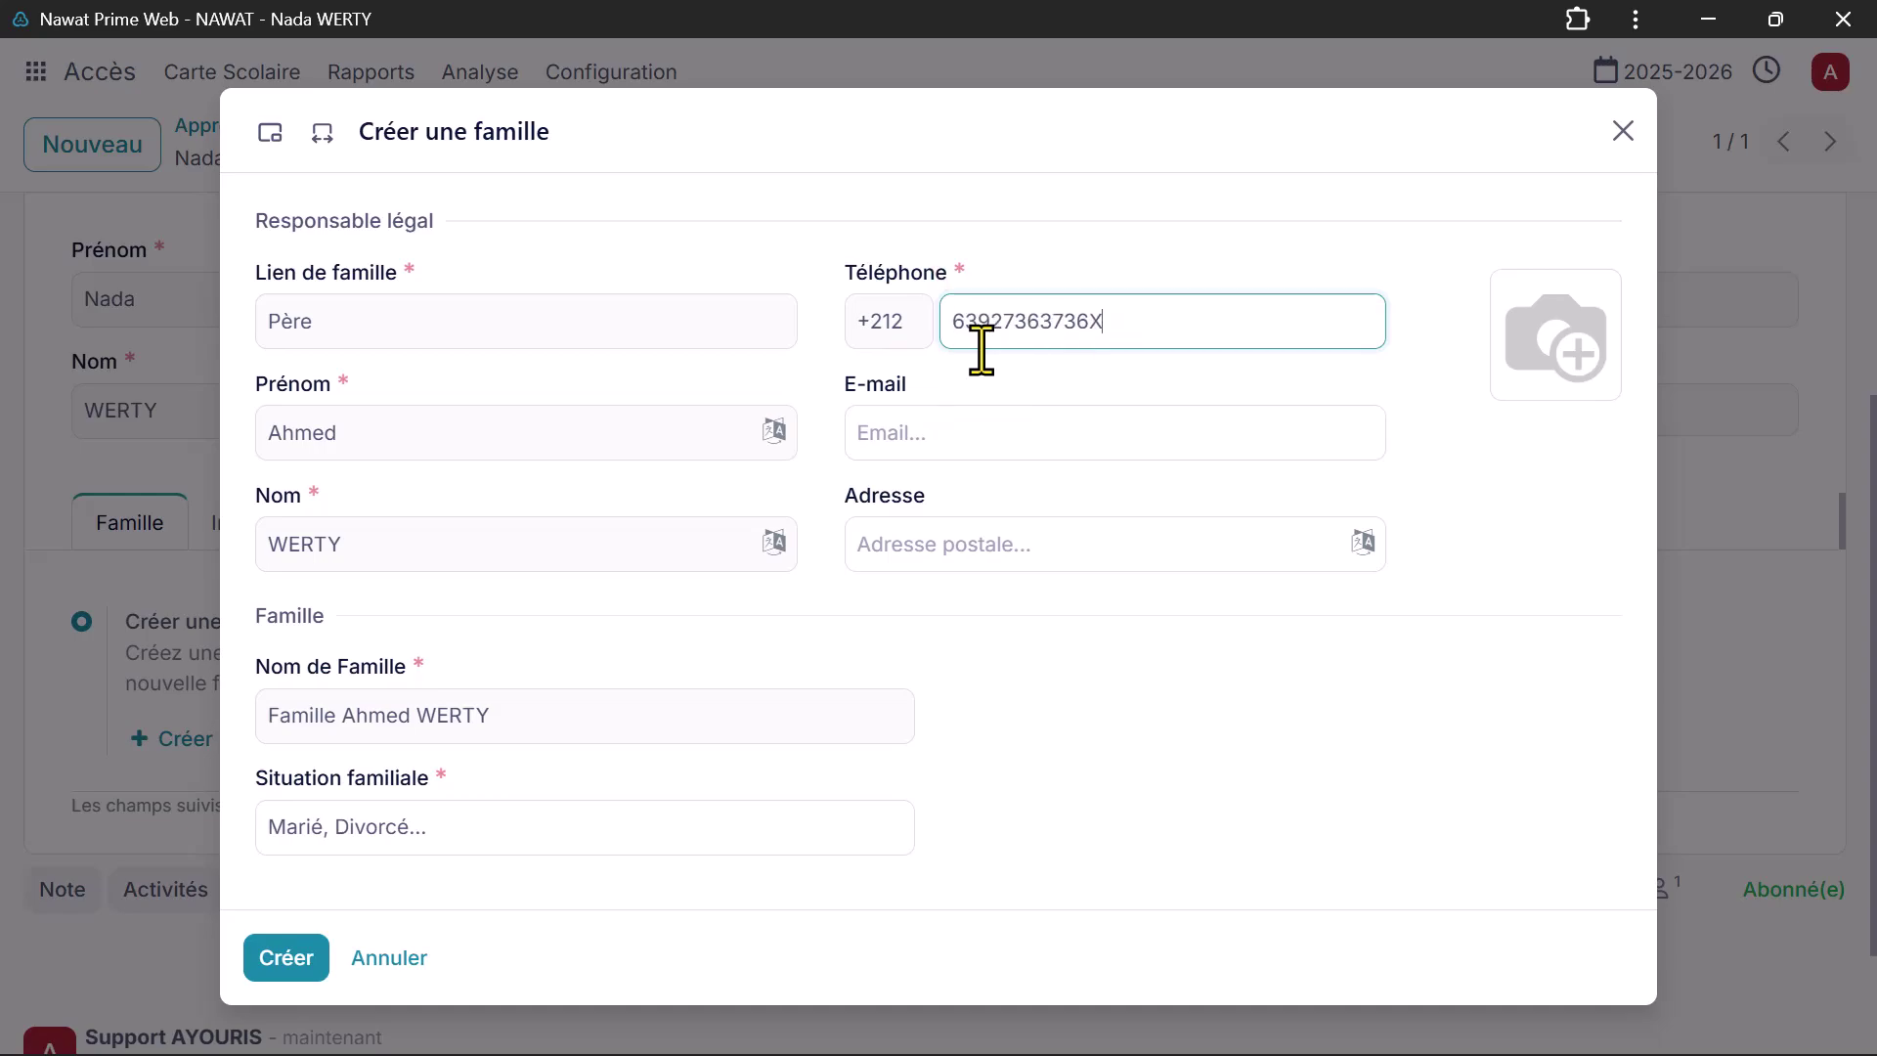
pyautogui.click(994, 427)
pyautogui.hotkey('ctrl', 'v')
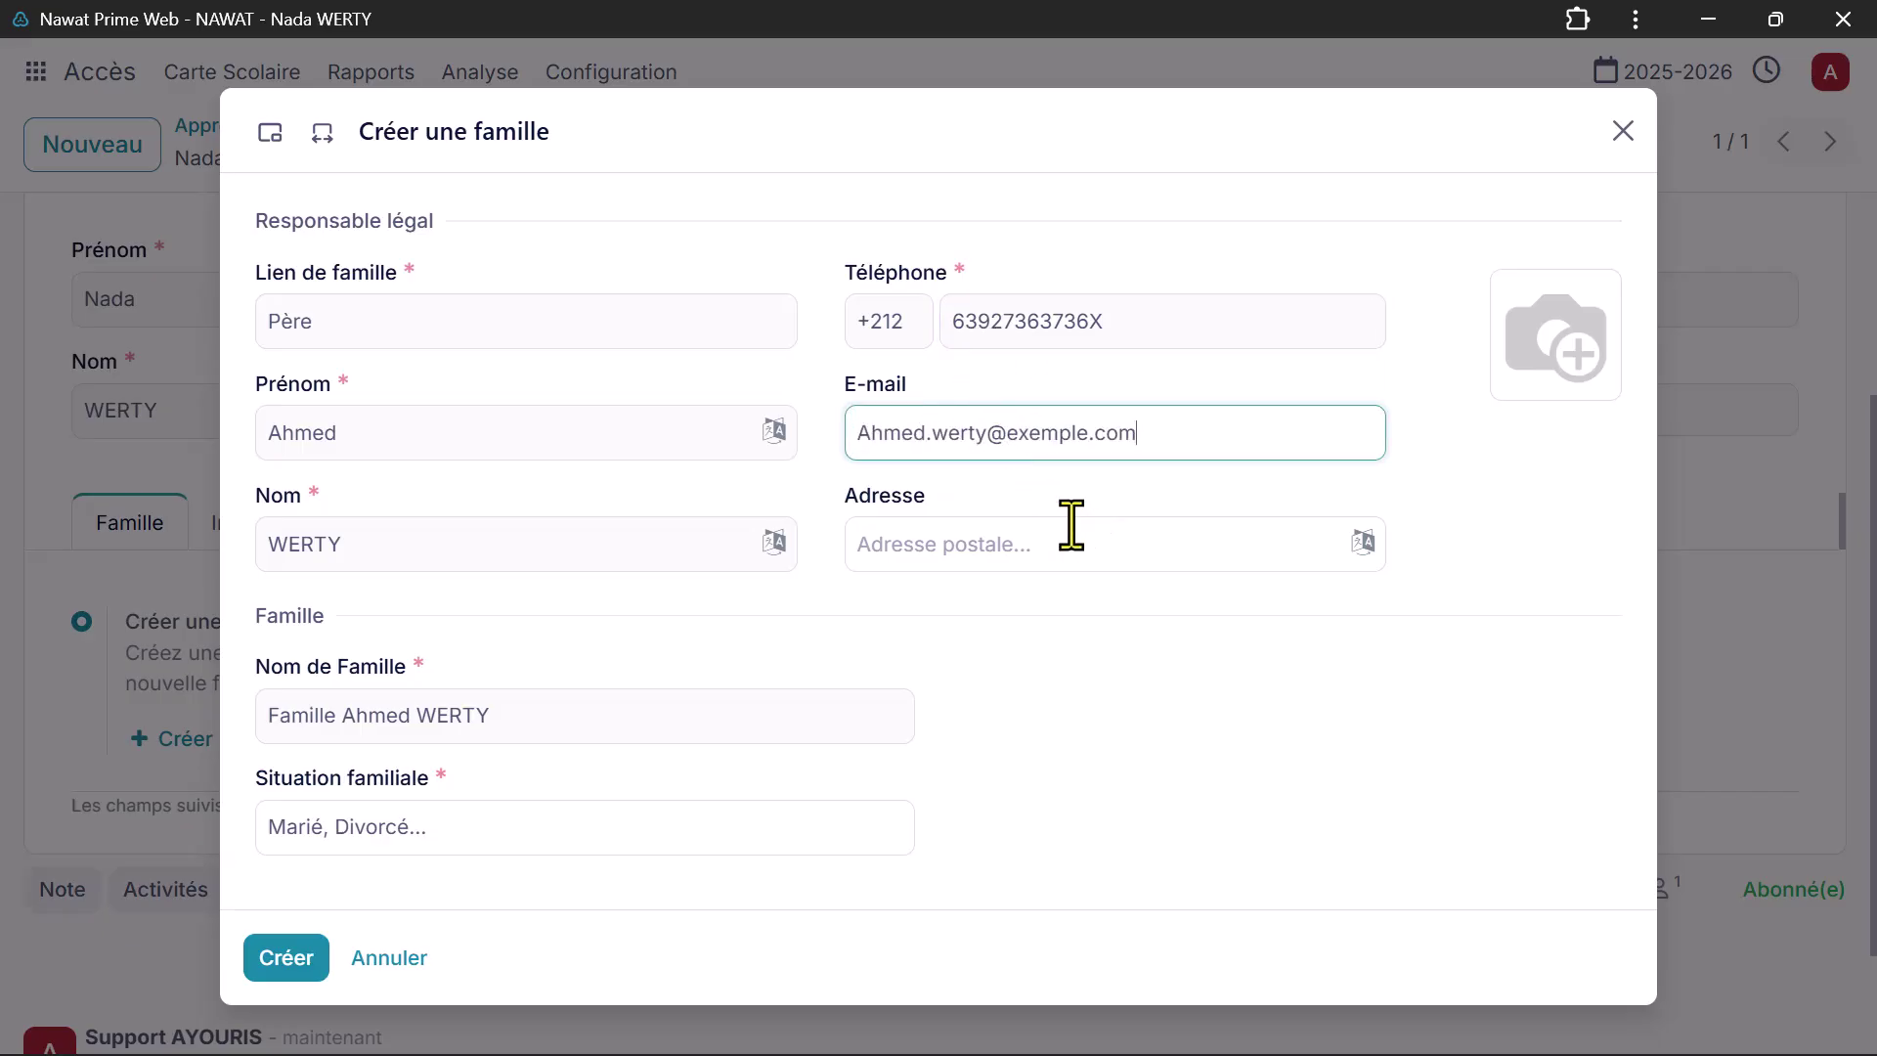
pyautogui.click(1064, 544)
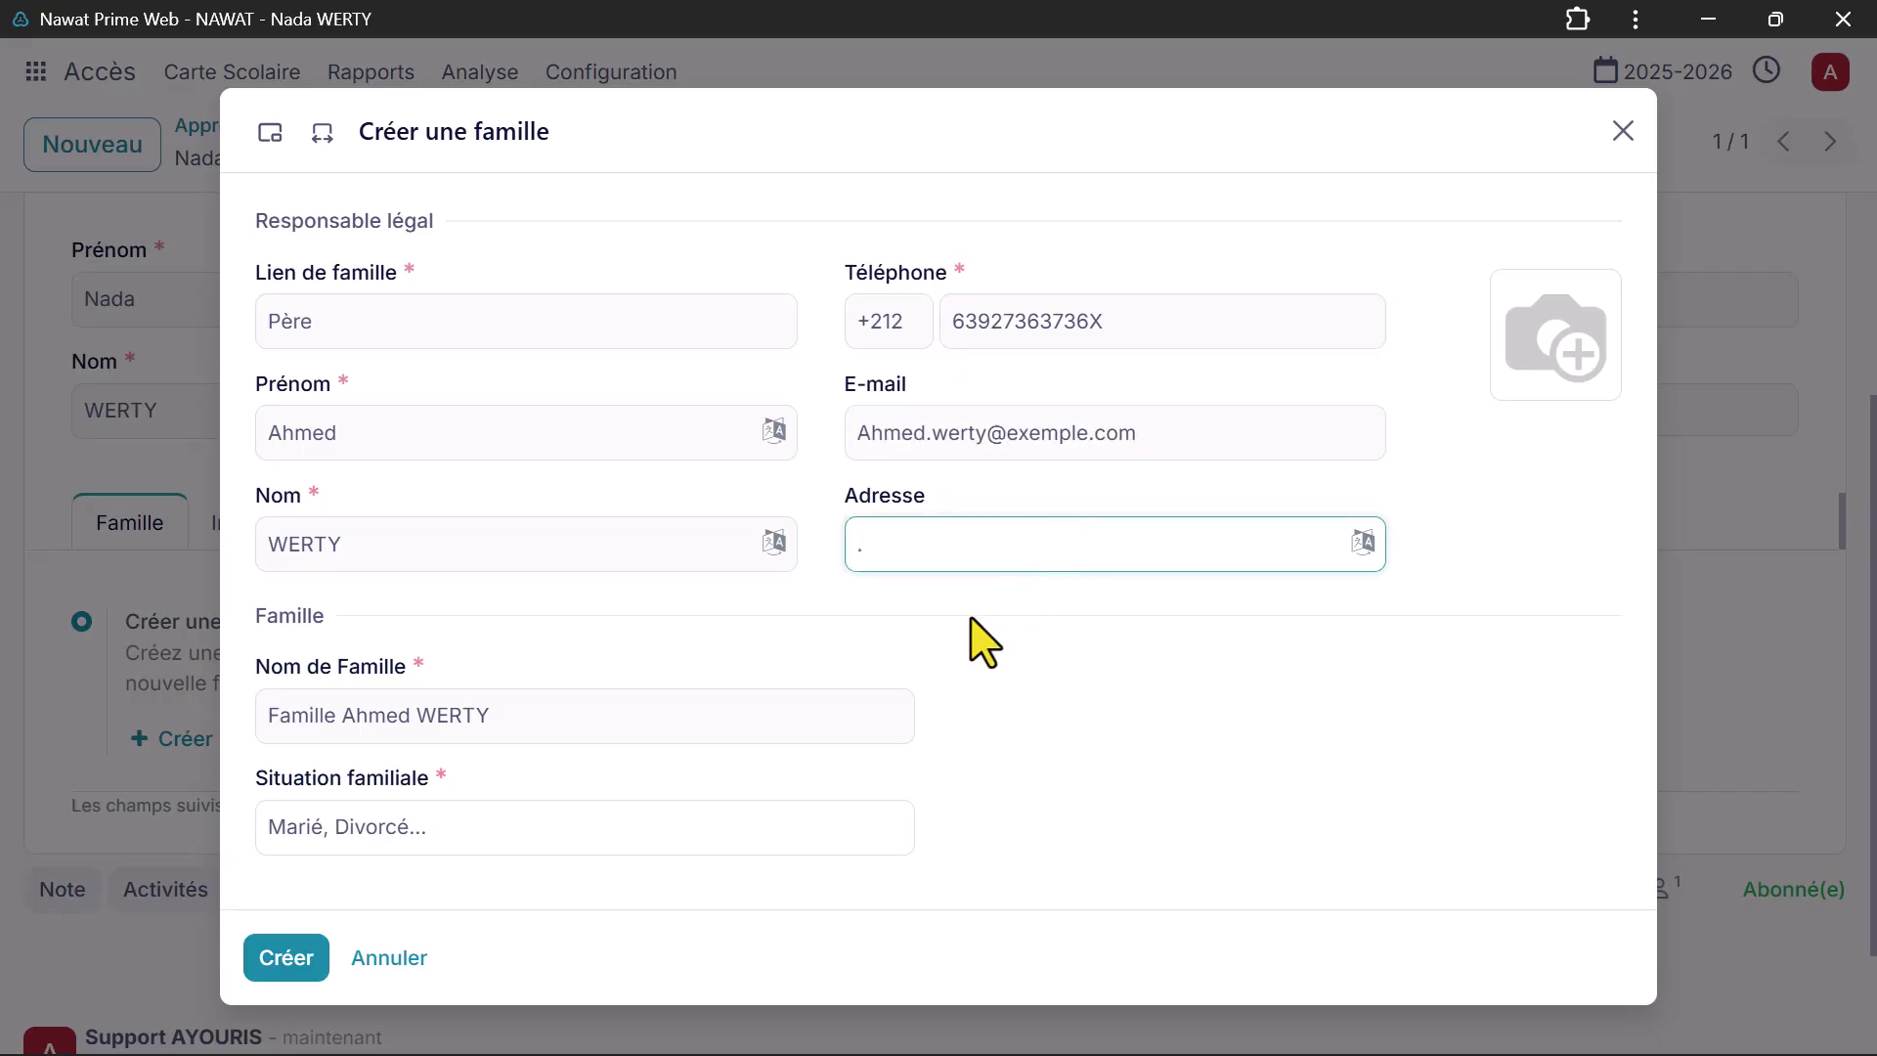
pyautogui.click(950, 658)
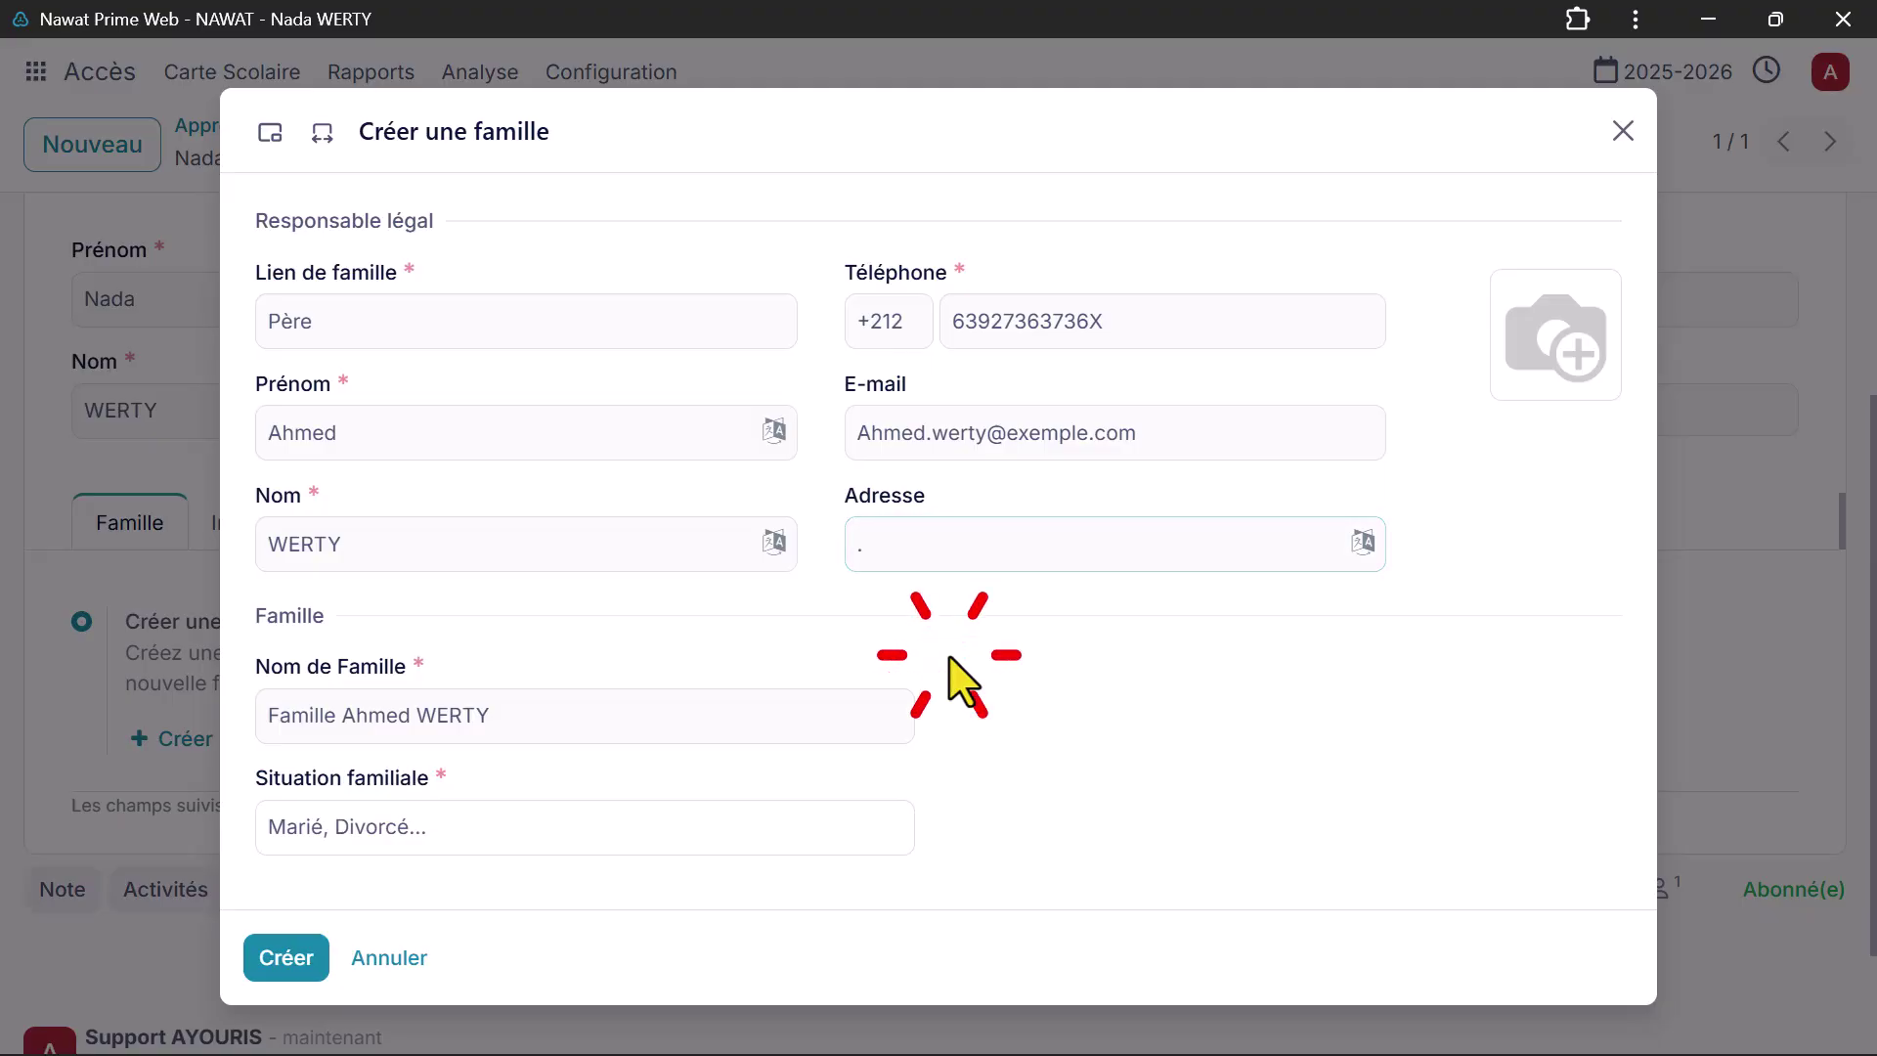
pyautogui.click(865, 826)
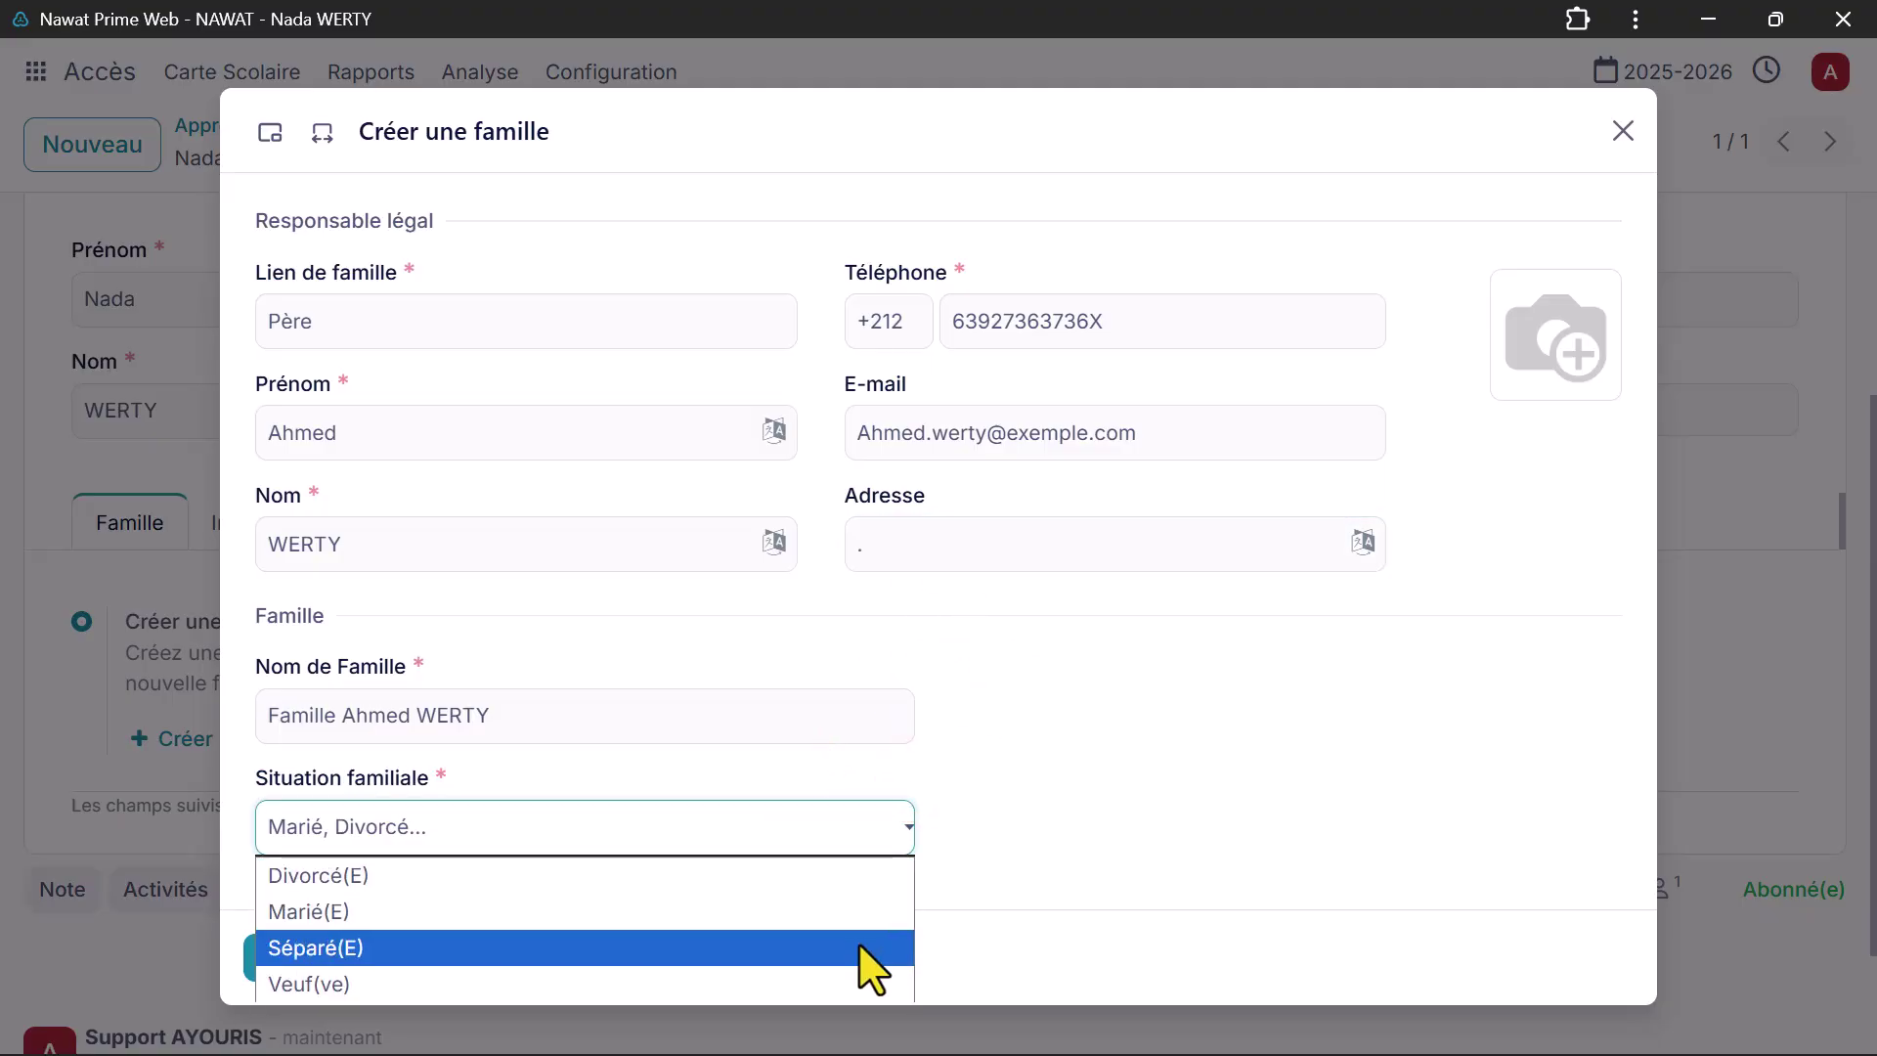
pyautogui.click(865, 875)
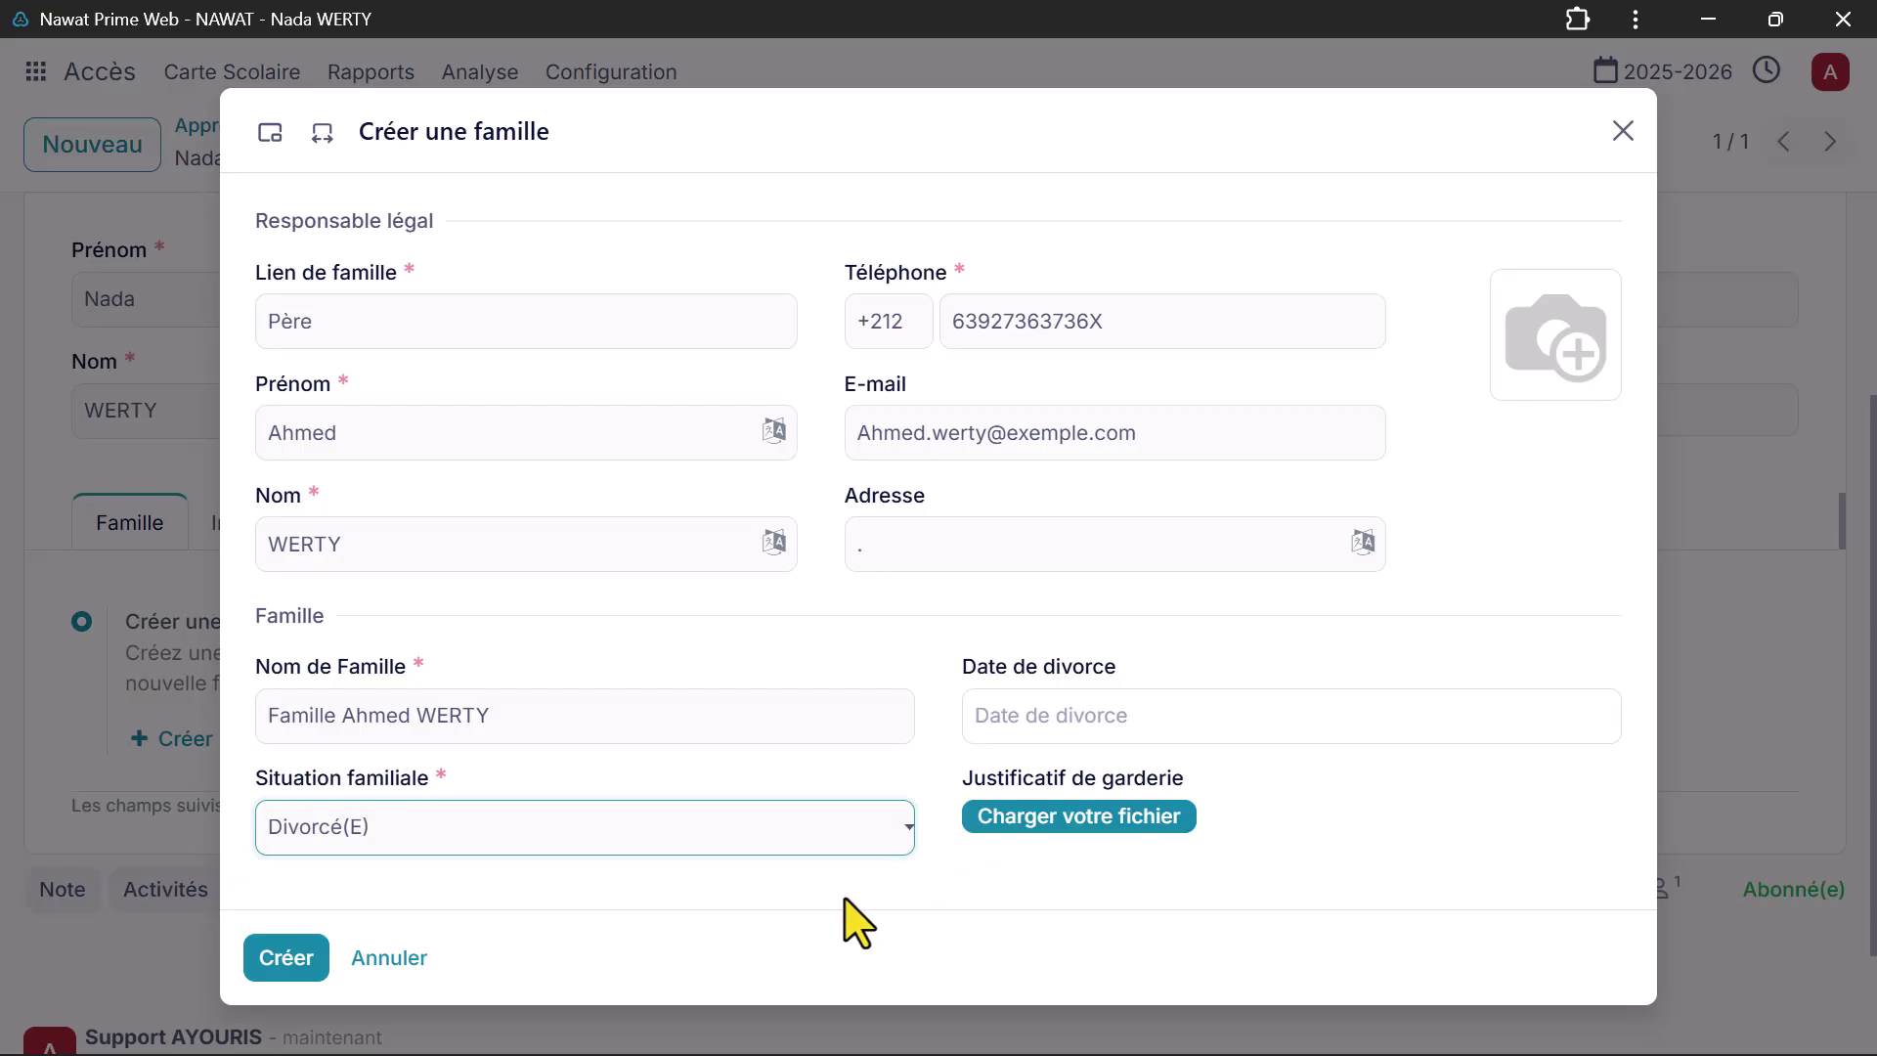
pyautogui.click(298, 958)
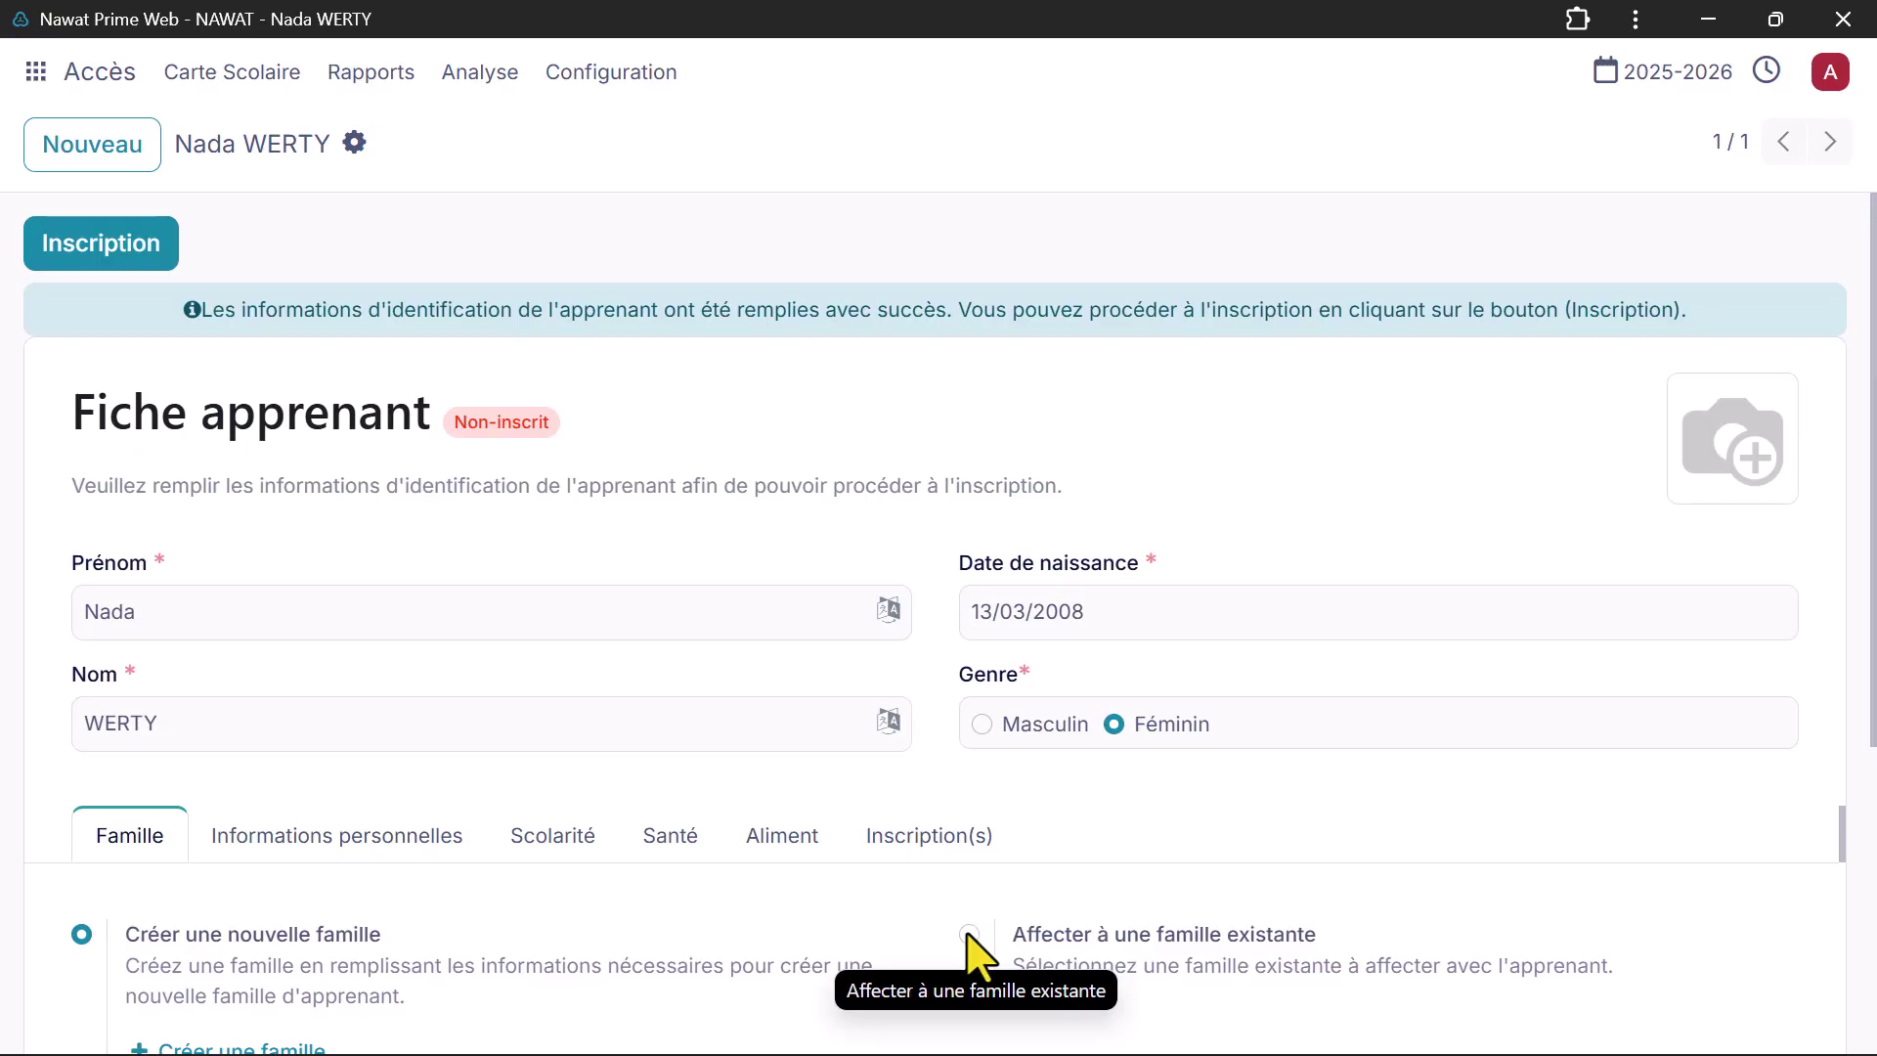
# Step: Assign the learner to the existing family chosen from the Affecter à la famille list
pyautogui.click(968, 935)
pyautogui.scroll(-1, 1134, 977)
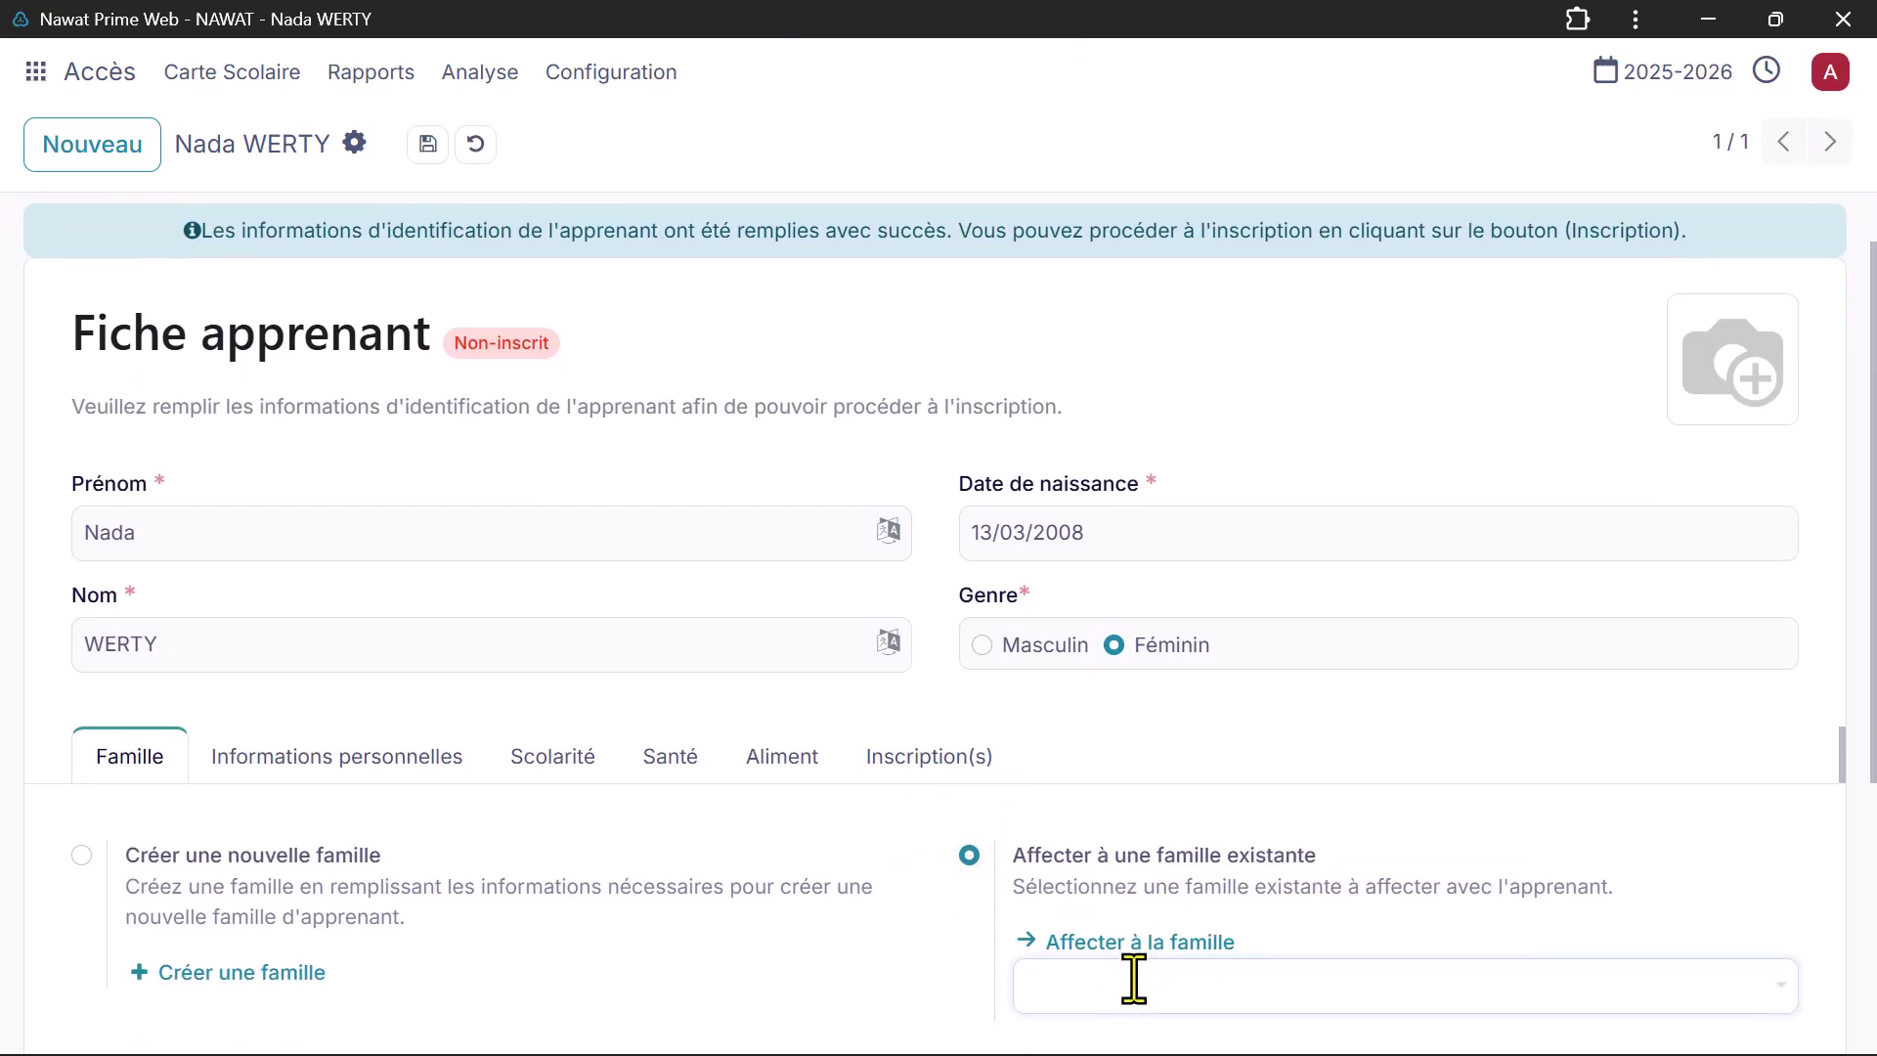
pyautogui.click(1131, 981)
pyautogui.click(1157, 606)
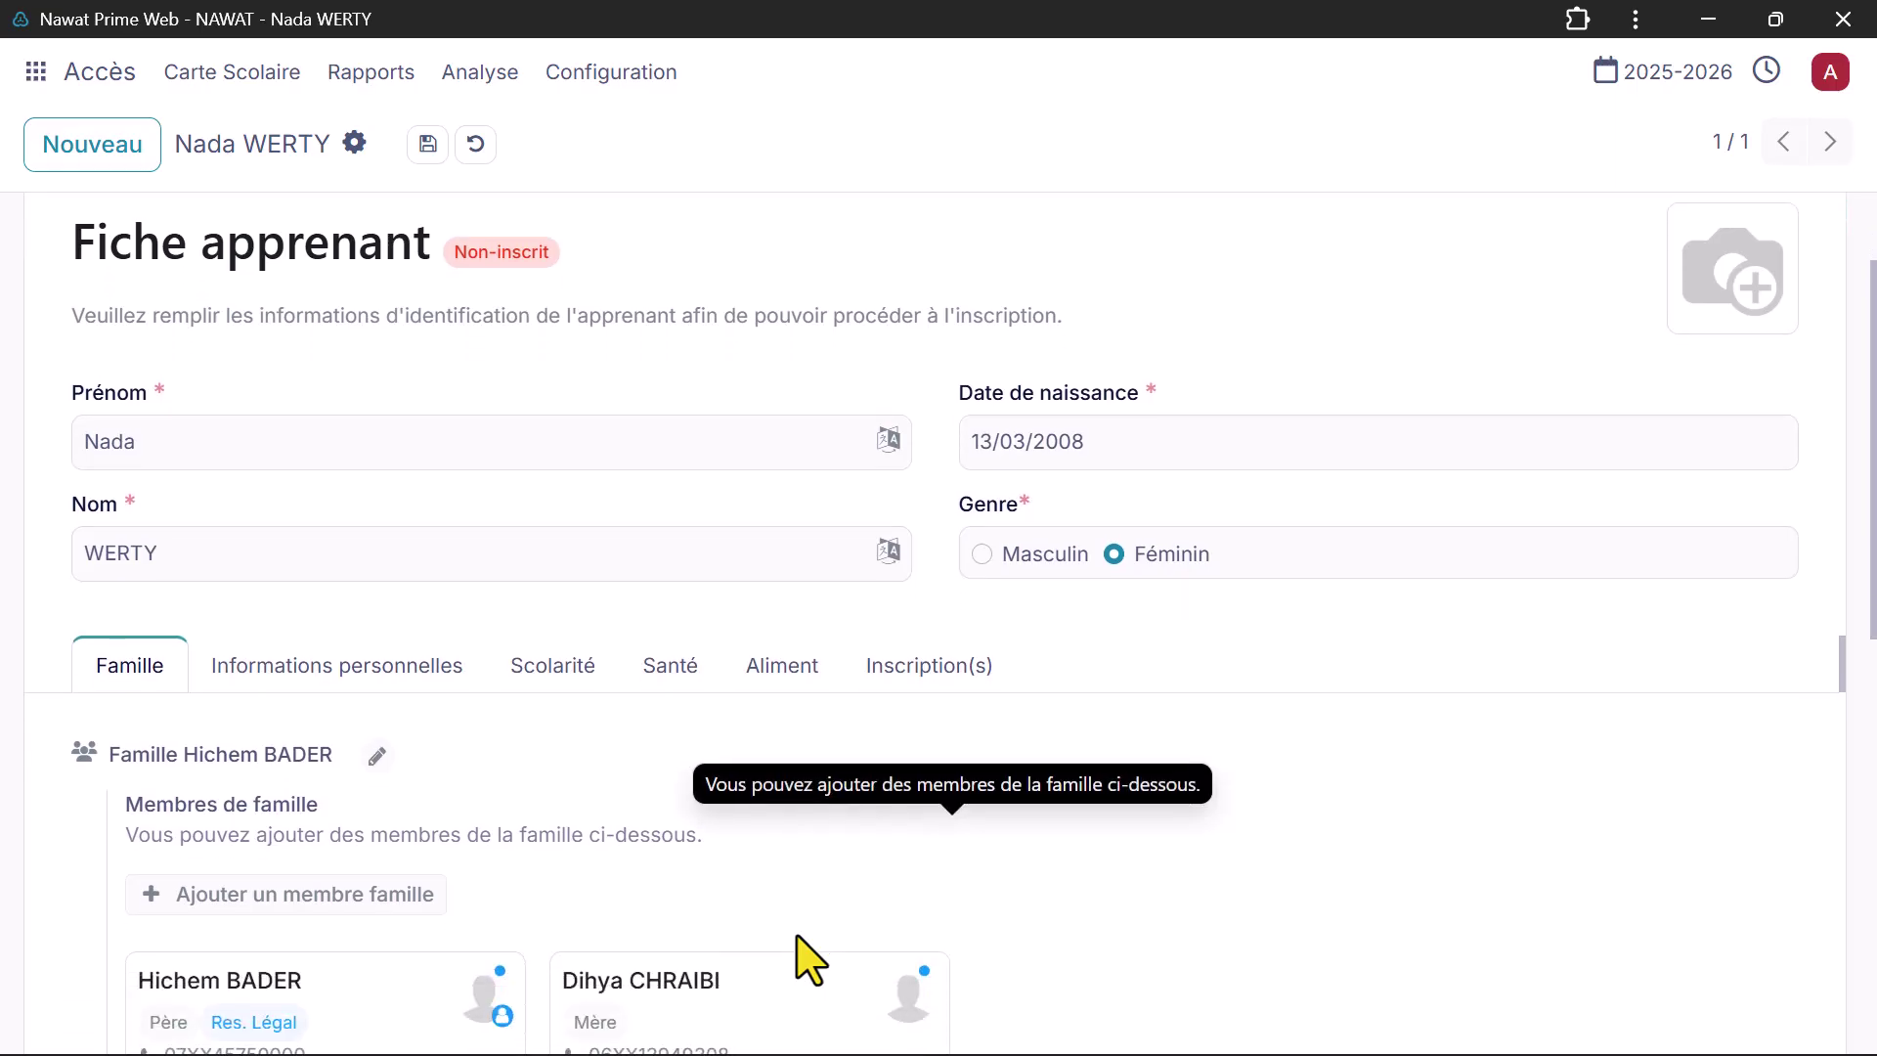
pyautogui.scroll(-4, 796, 955)
pyautogui.scroll(-3, 493, 782)
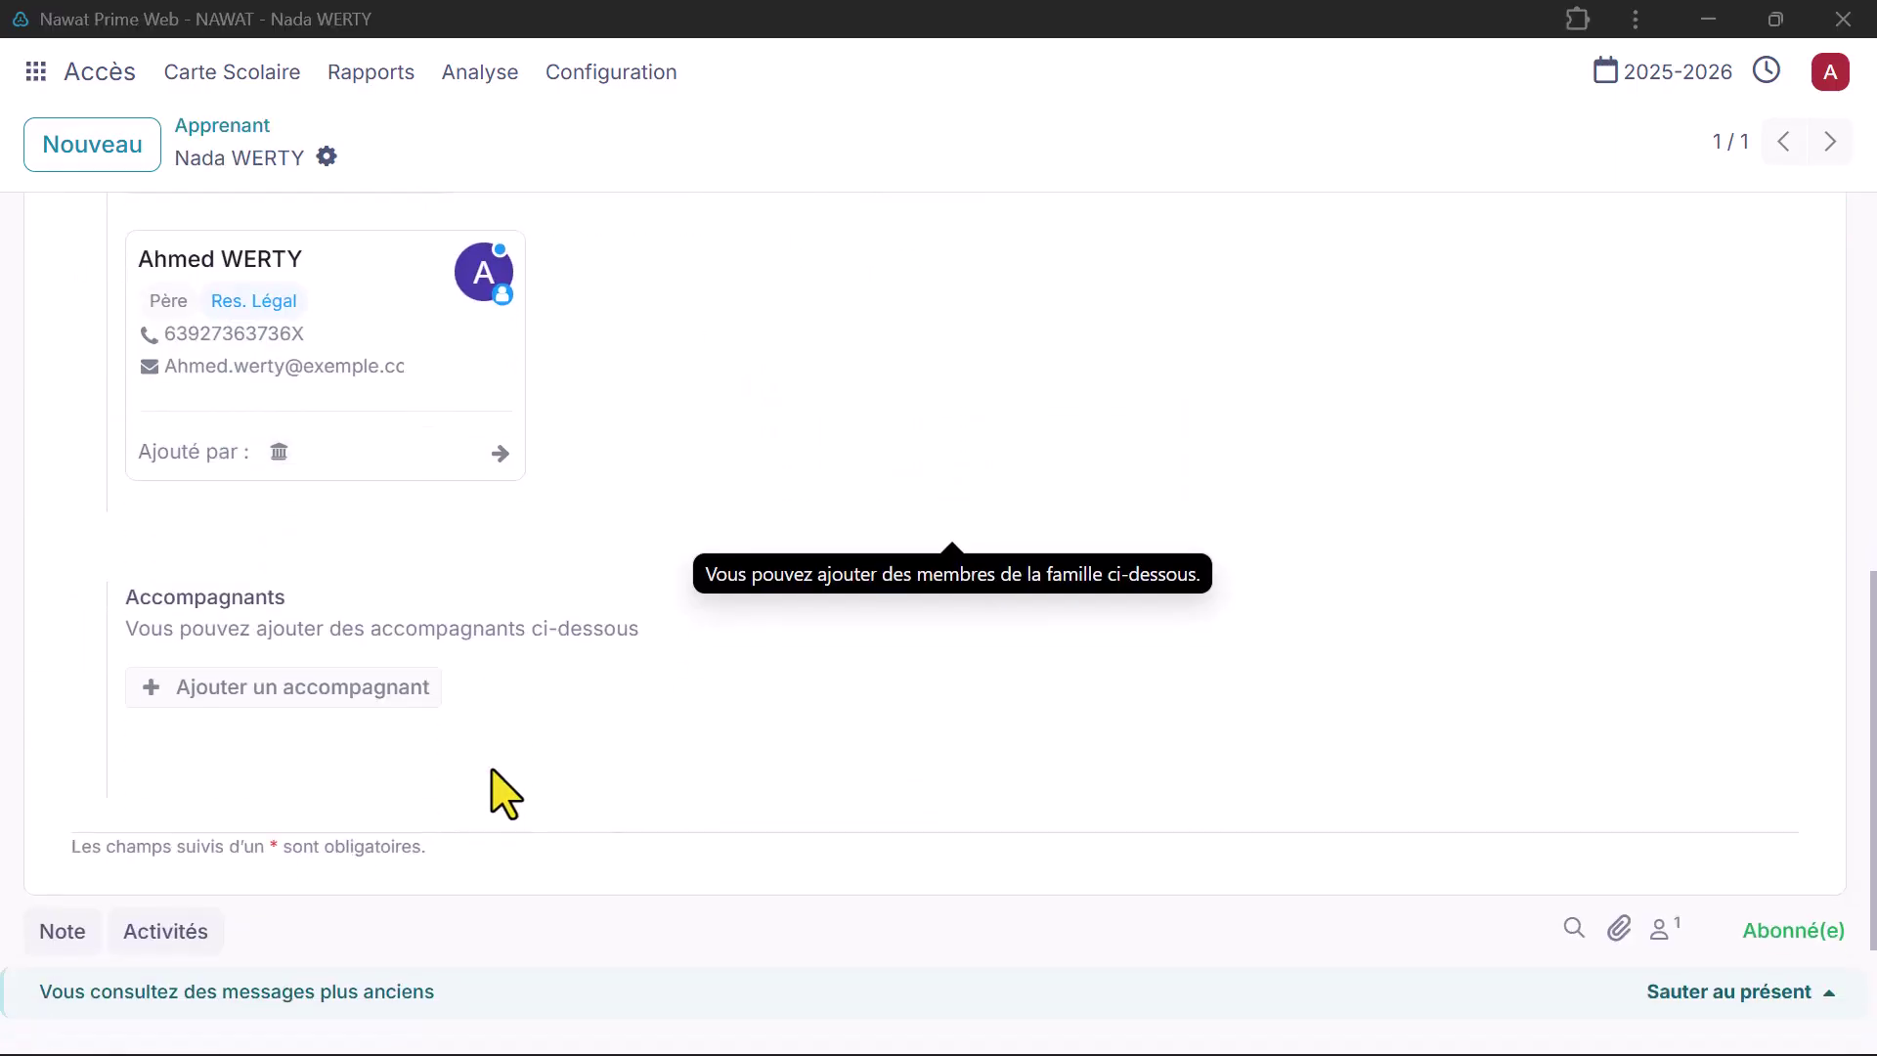
# Step: Add a companion with first name, last name, phone number and CIN, and save it
pyautogui.click(363, 679)
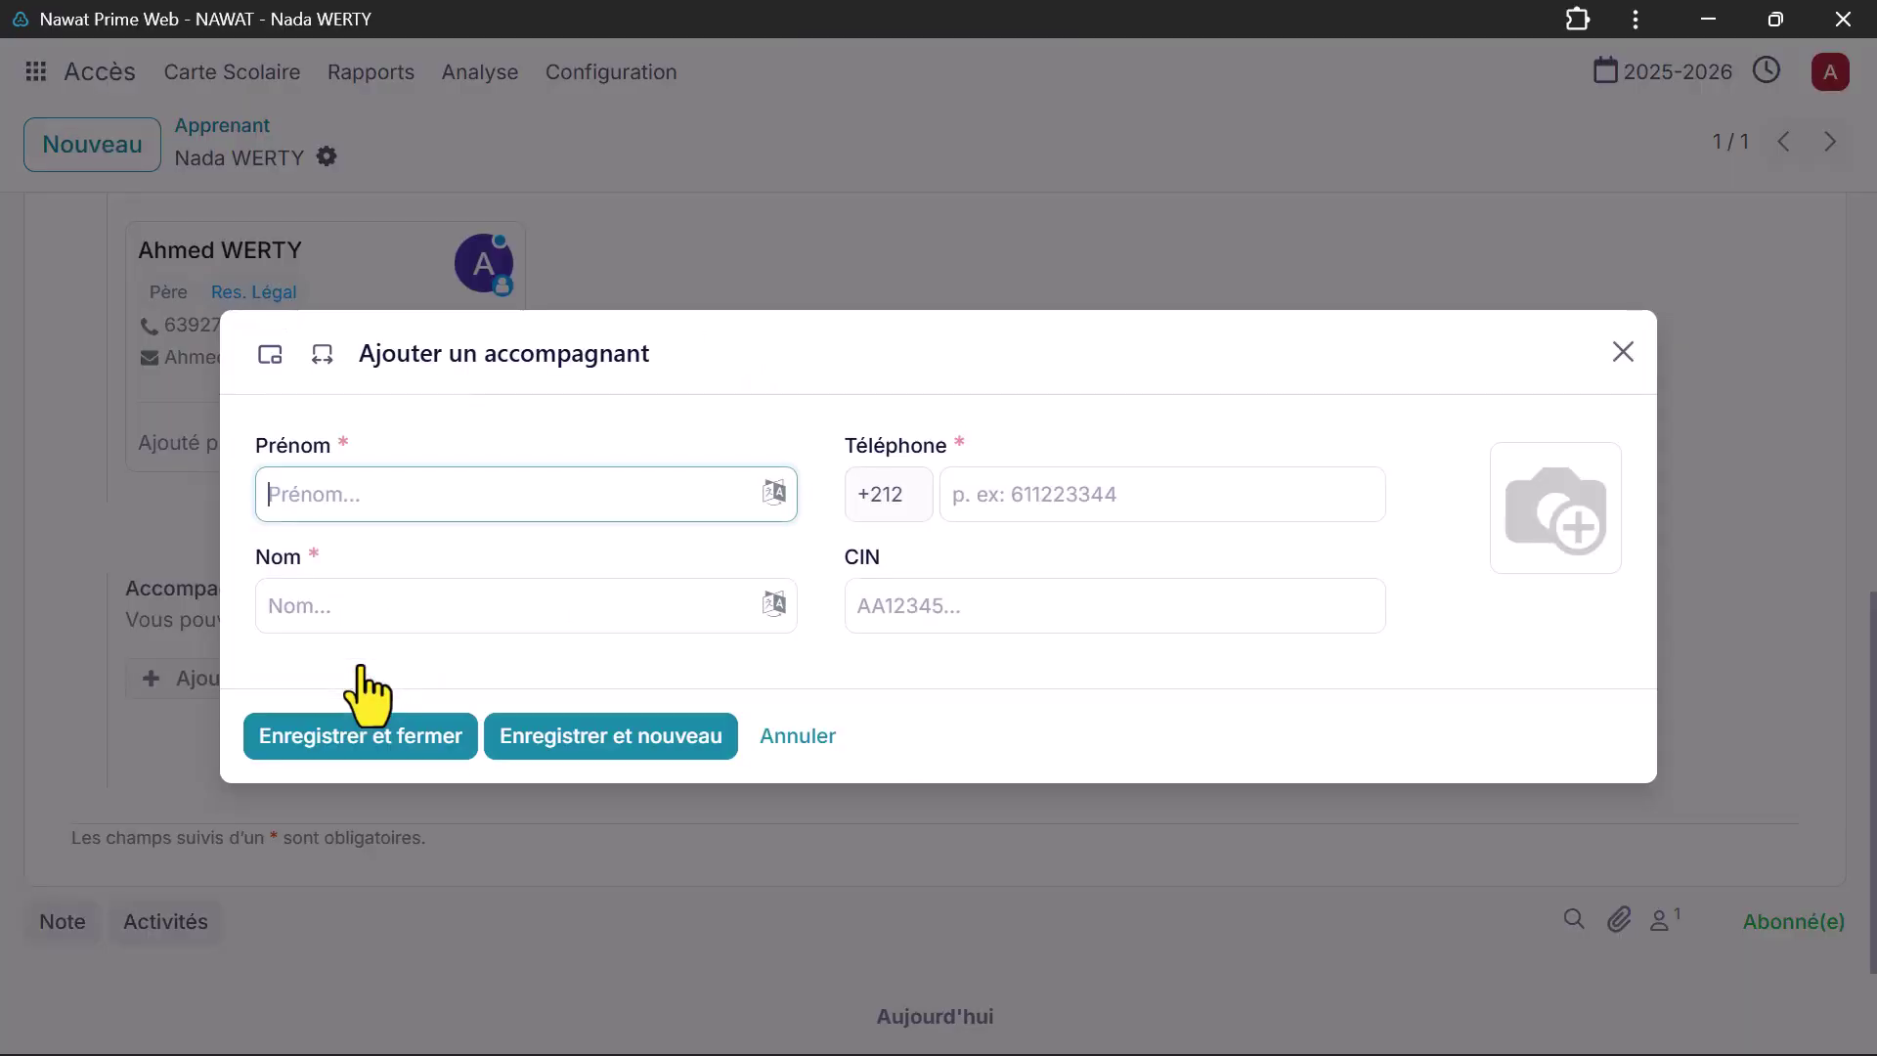
pyautogui.click(439, 519)
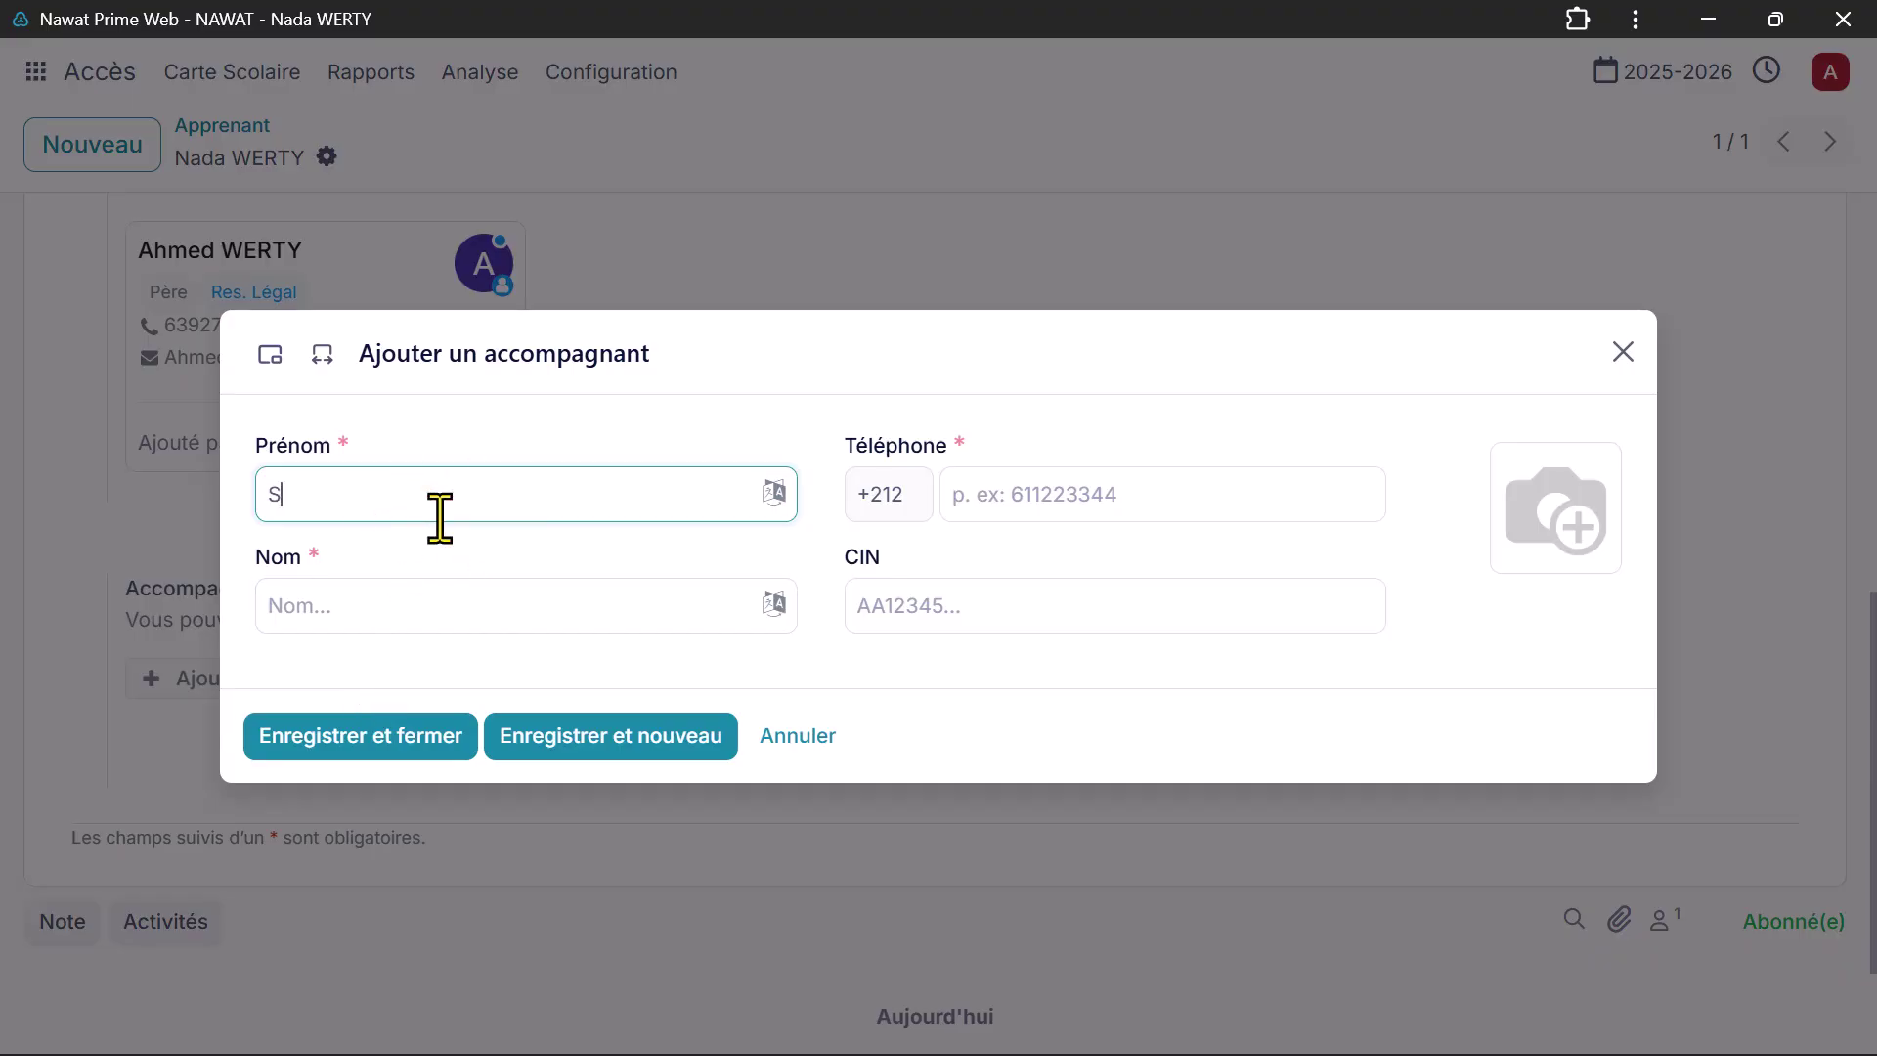
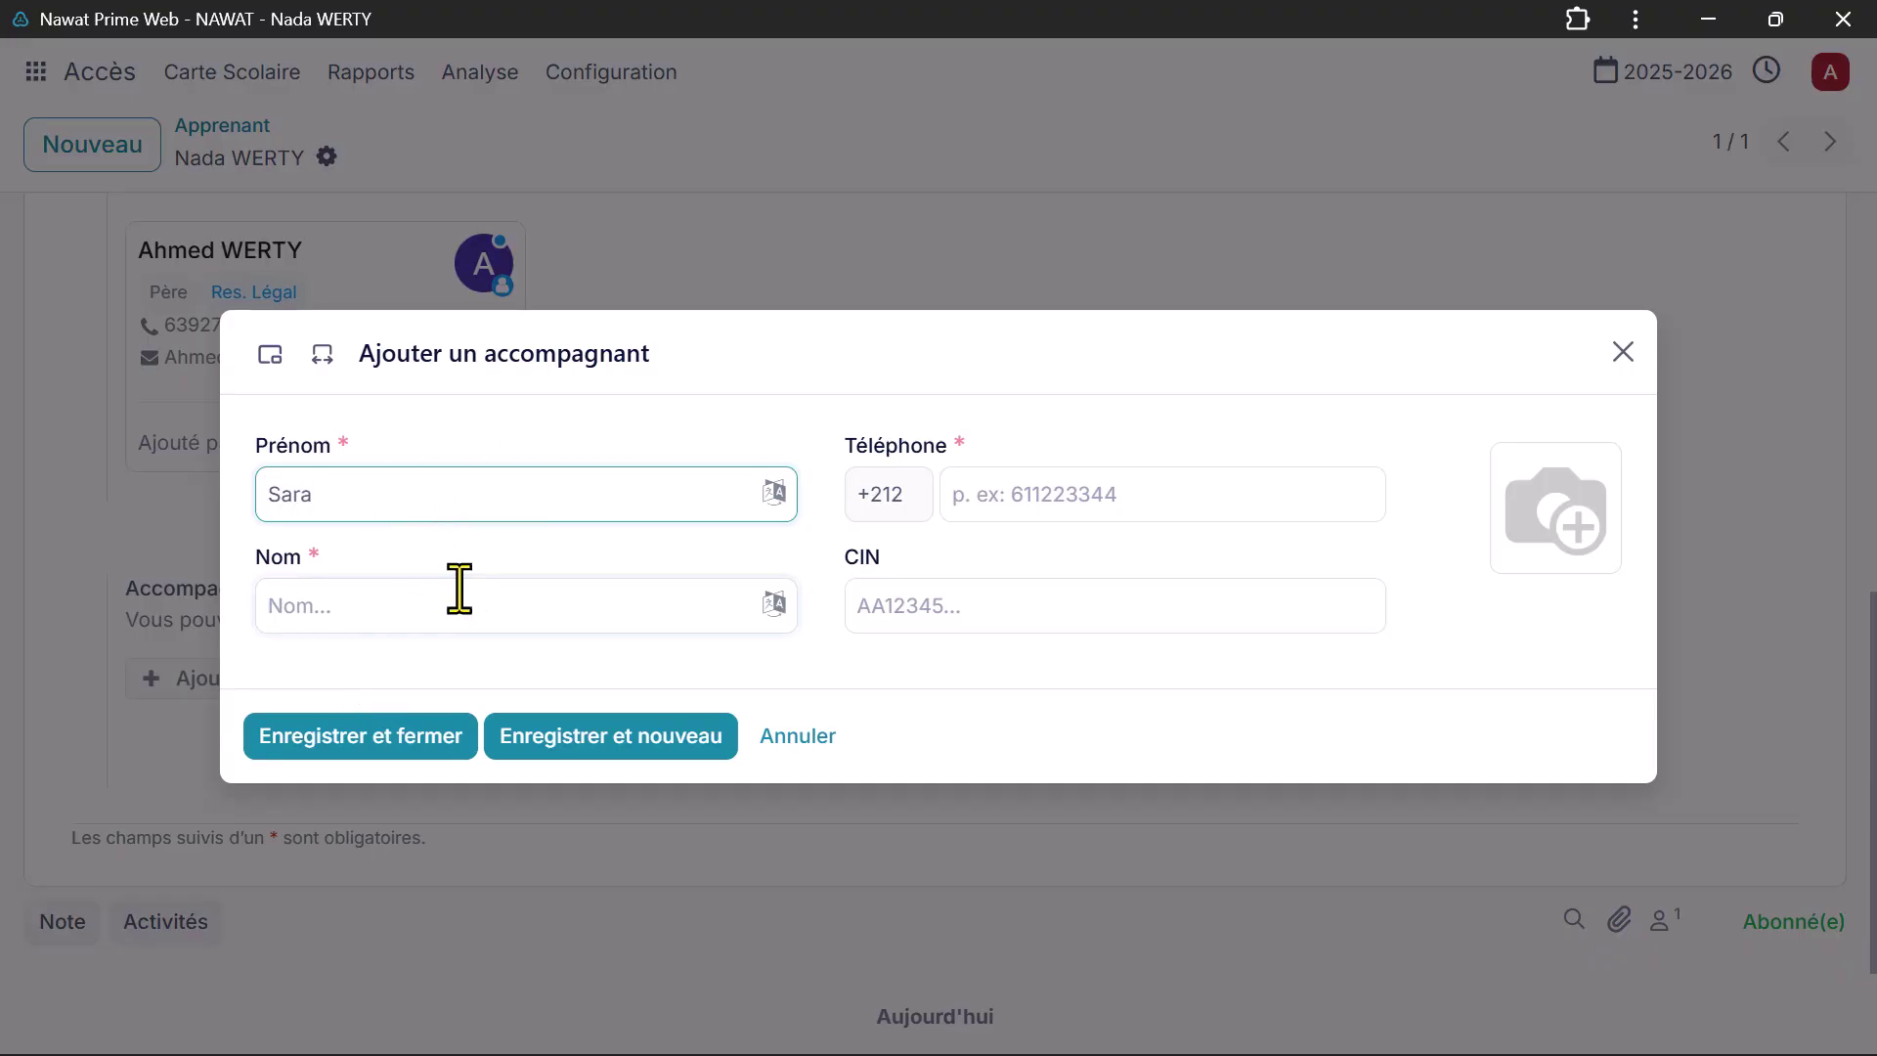
pyautogui.click(462, 601)
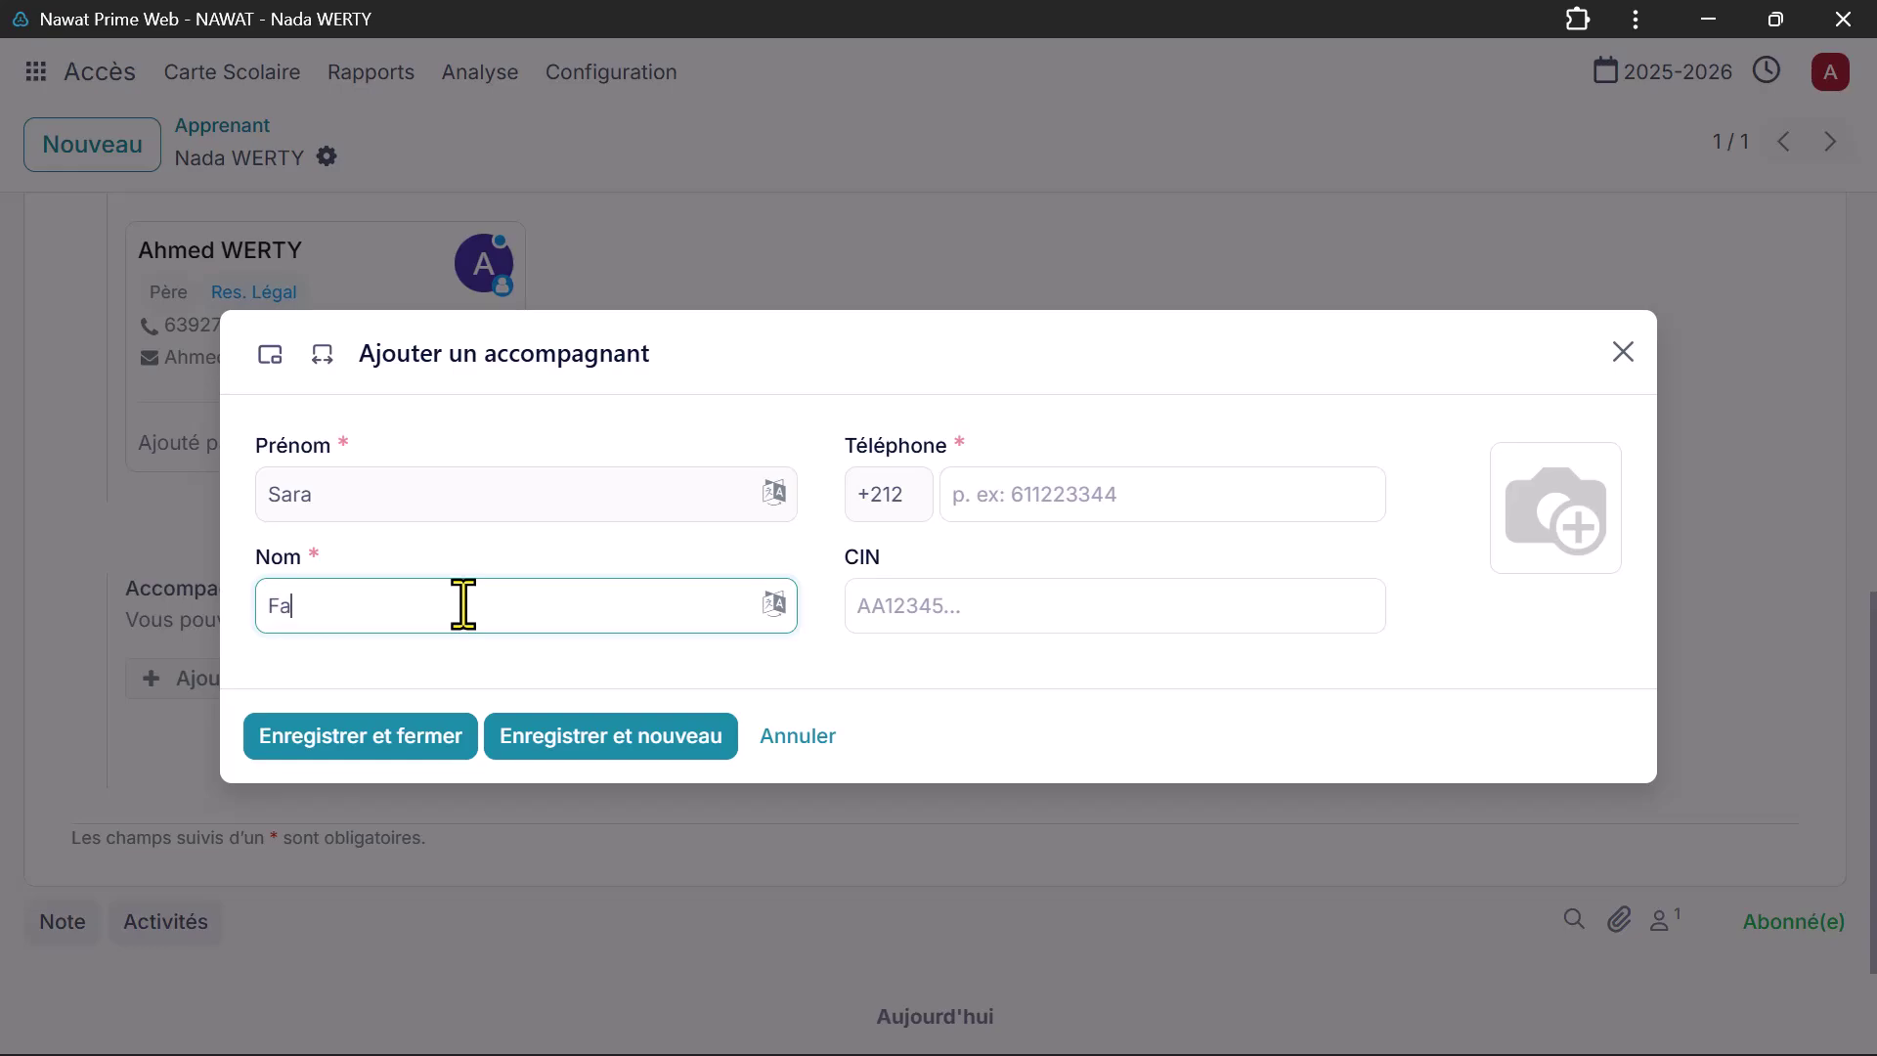
pyautogui.click(990, 496)
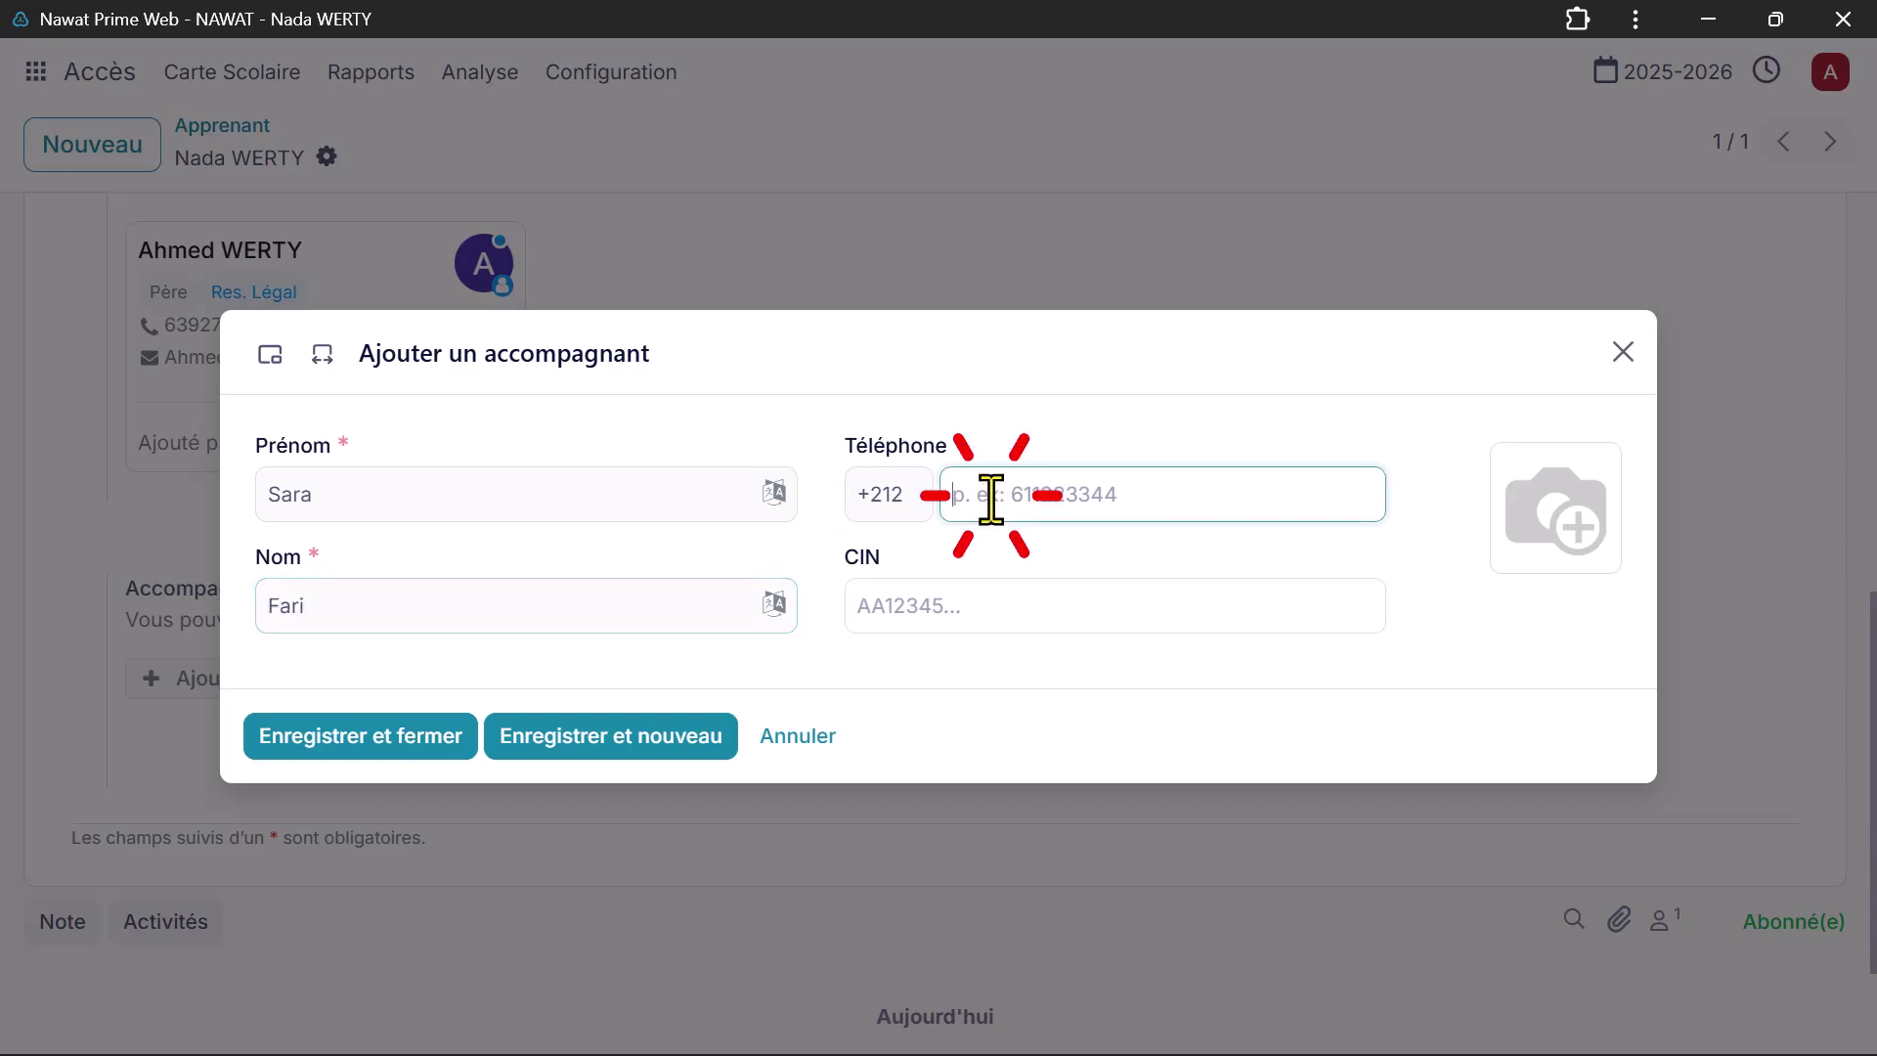
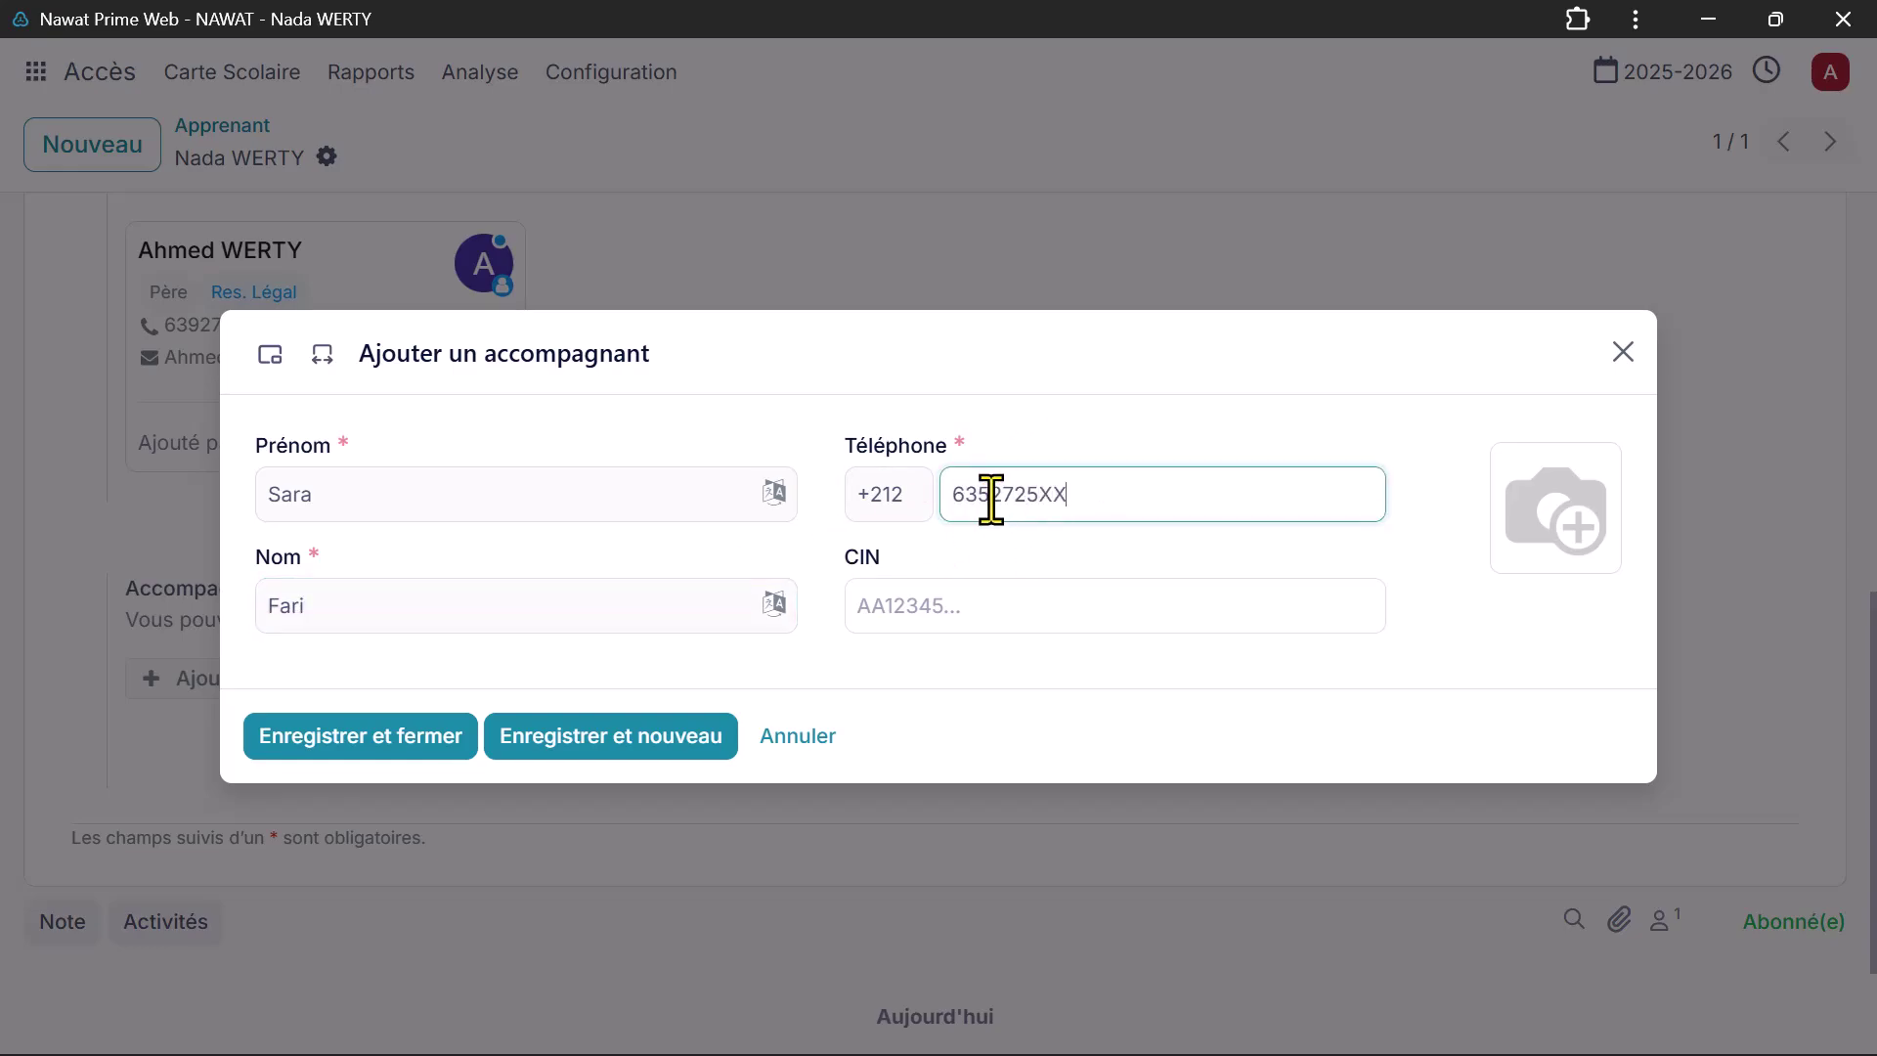
pyautogui.click(978, 605)
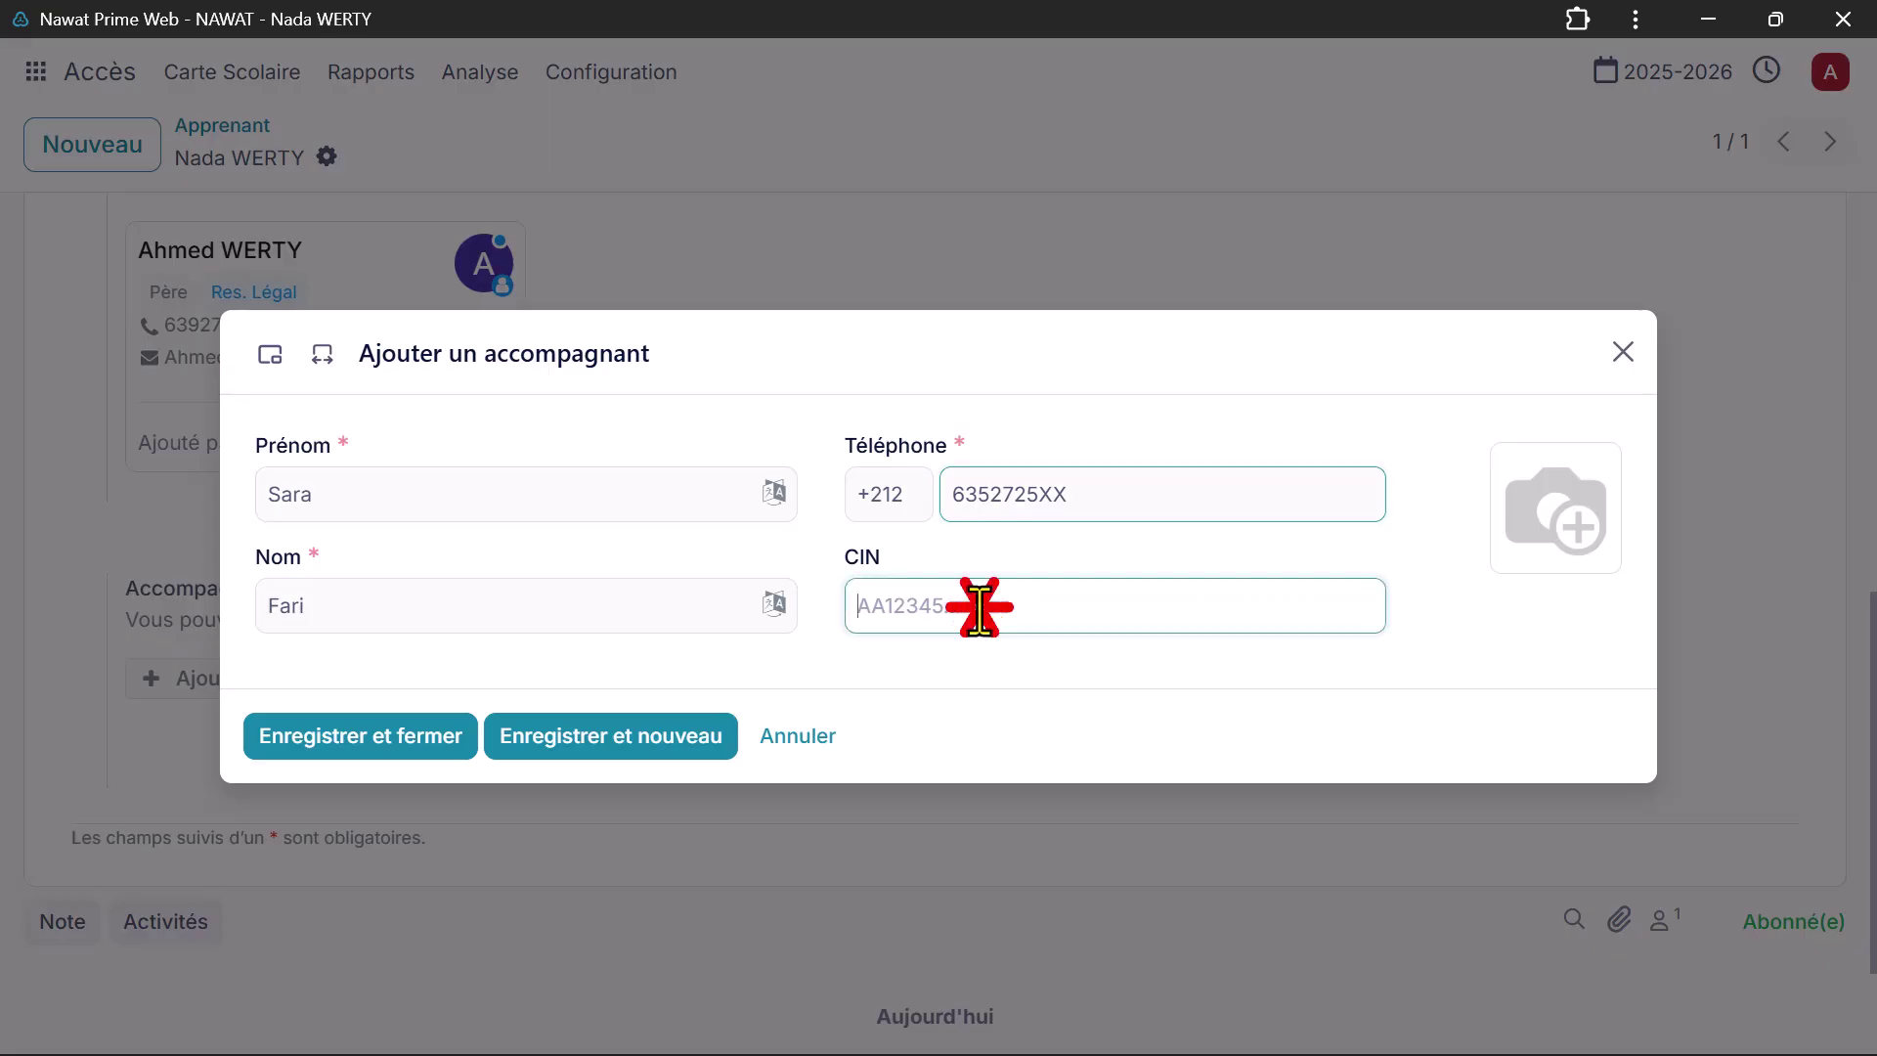
pyautogui.click(430, 743)
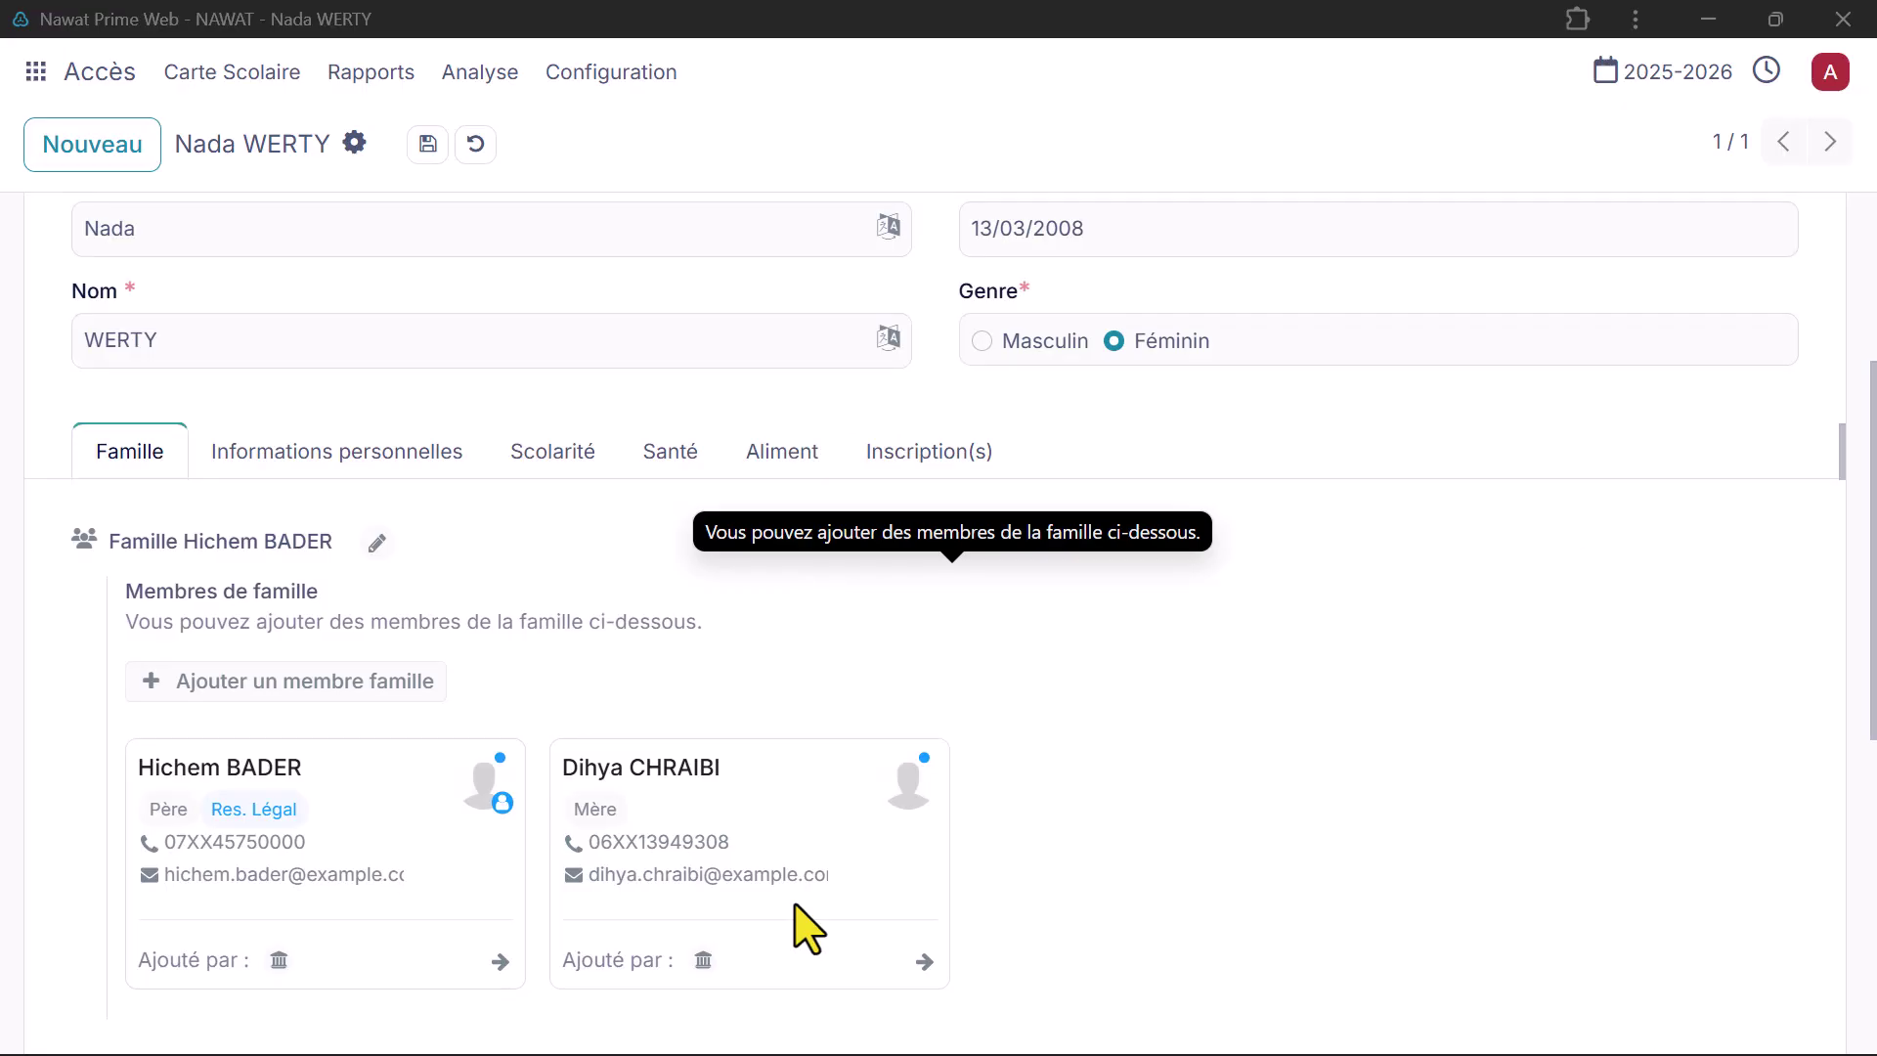
# Step: Set the learner's birthplace to Rabat and enter their phone number and e-mail address
pyautogui.scroll(2, 802, 924)
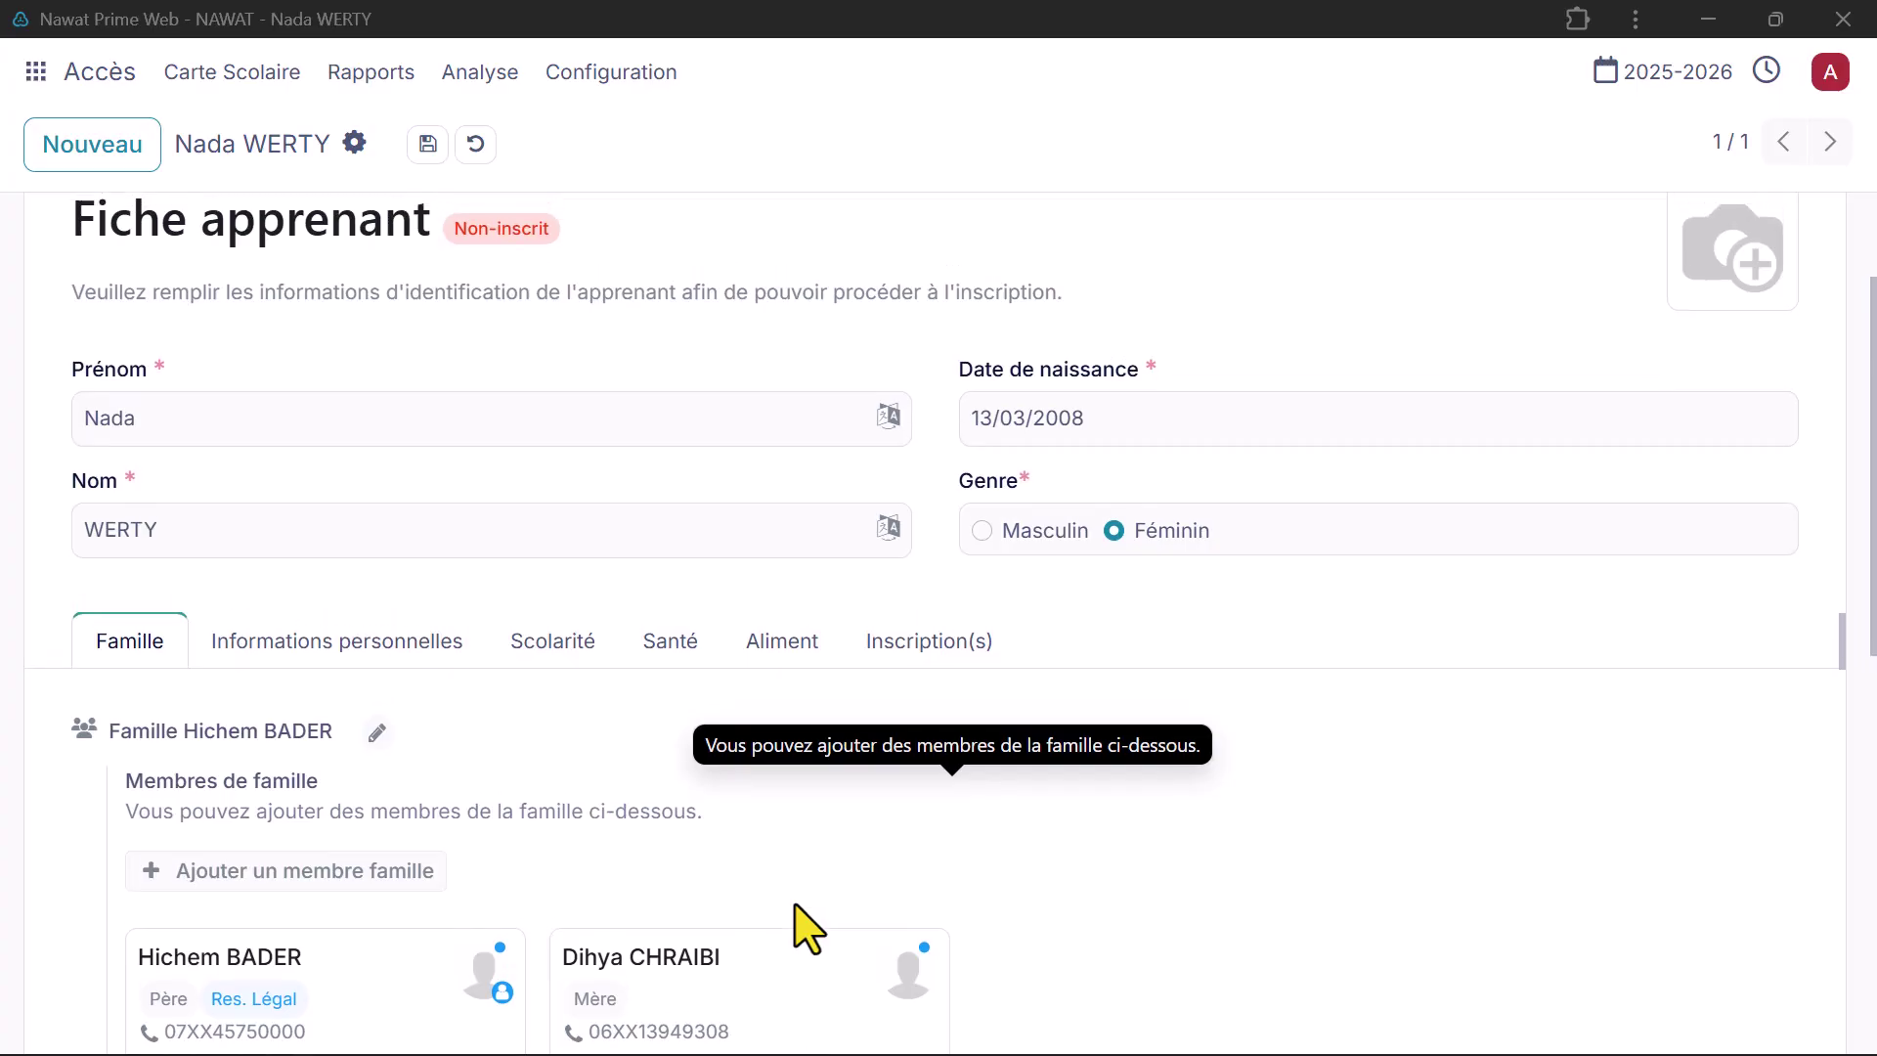
pyautogui.click(352, 640)
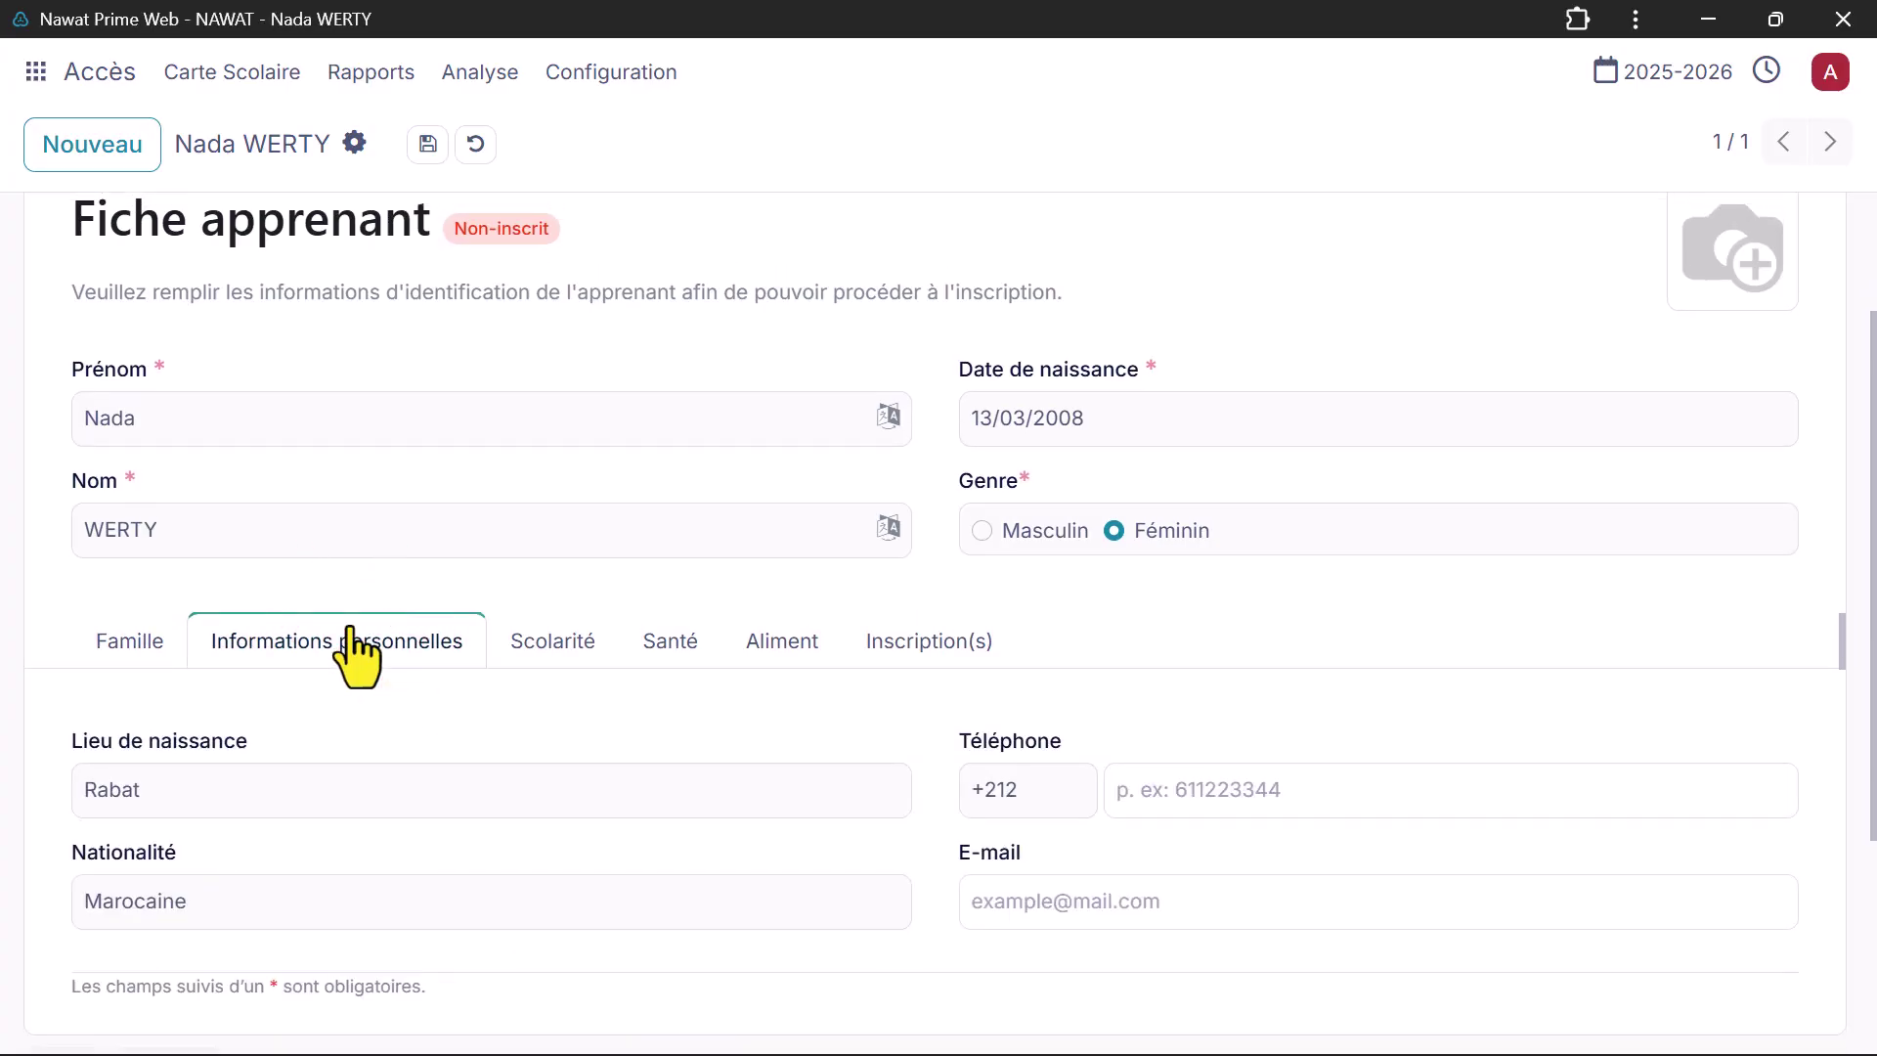
pyautogui.click(440, 770)
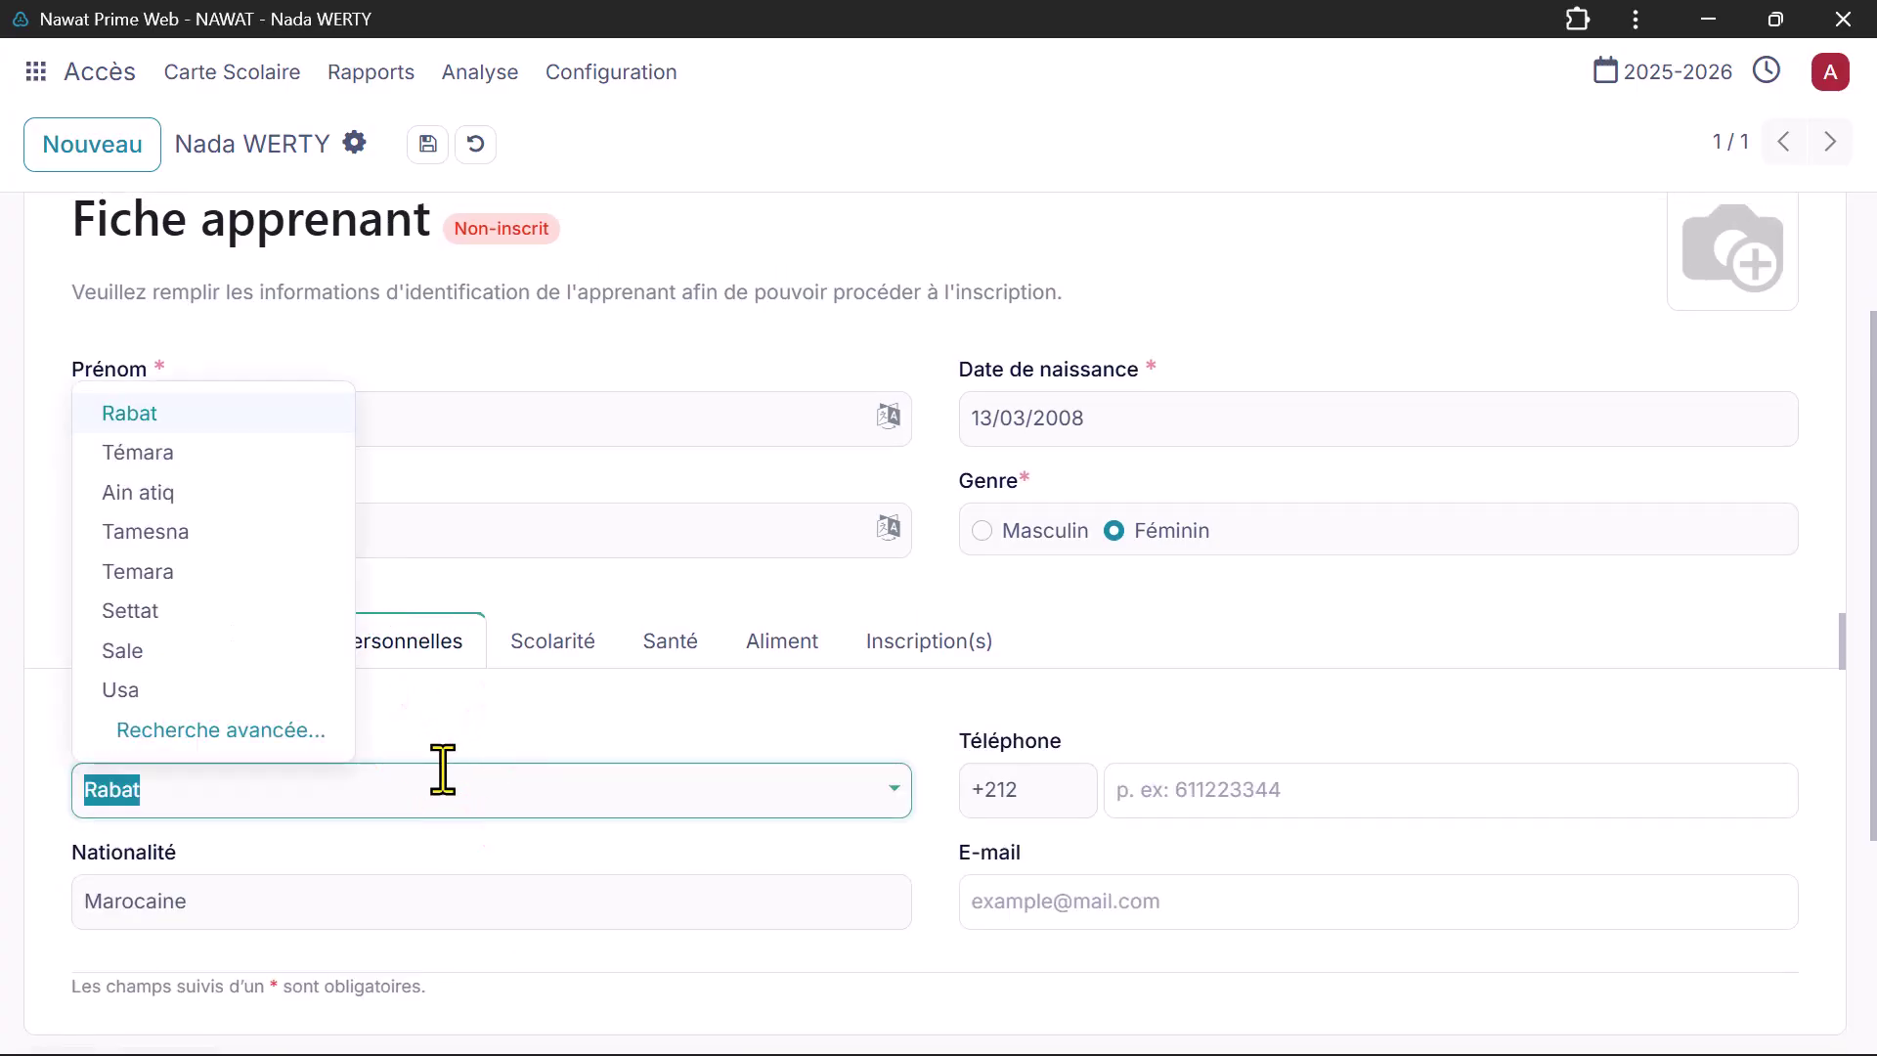
pyautogui.click(309, 413)
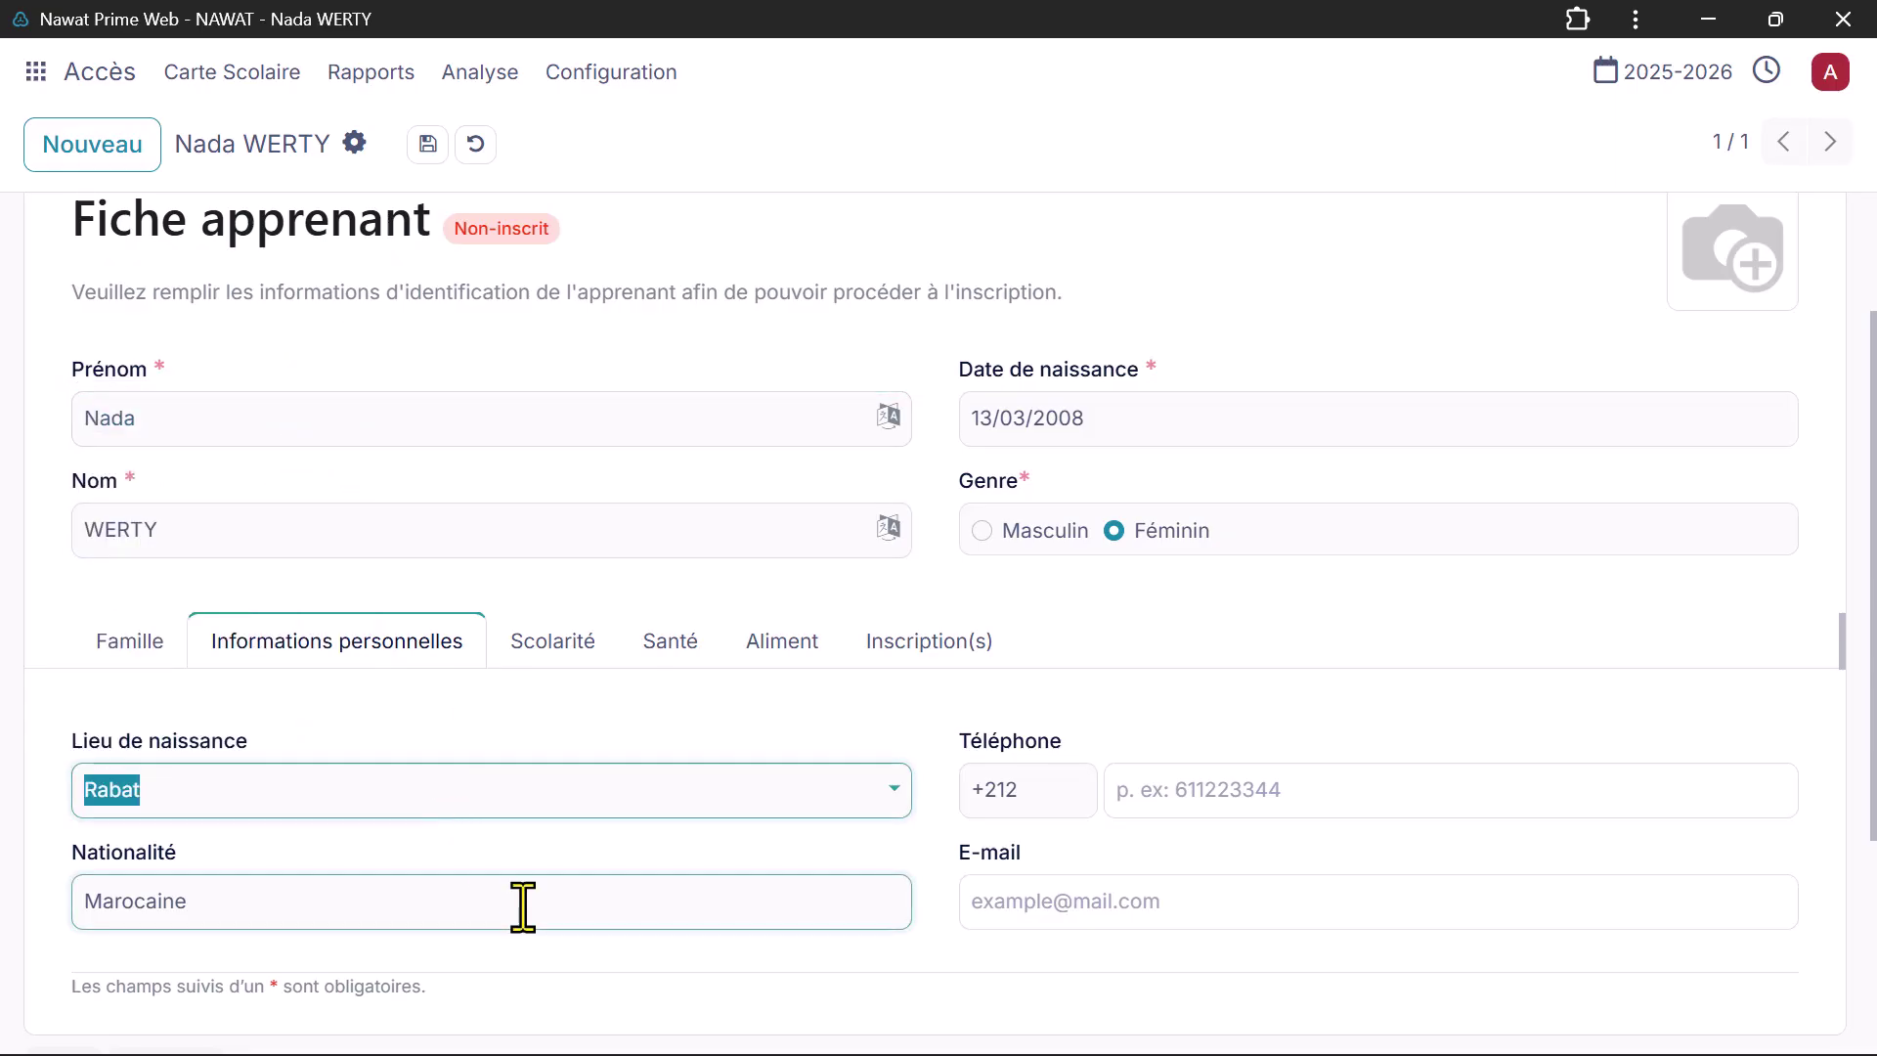
pyautogui.click(1141, 789)
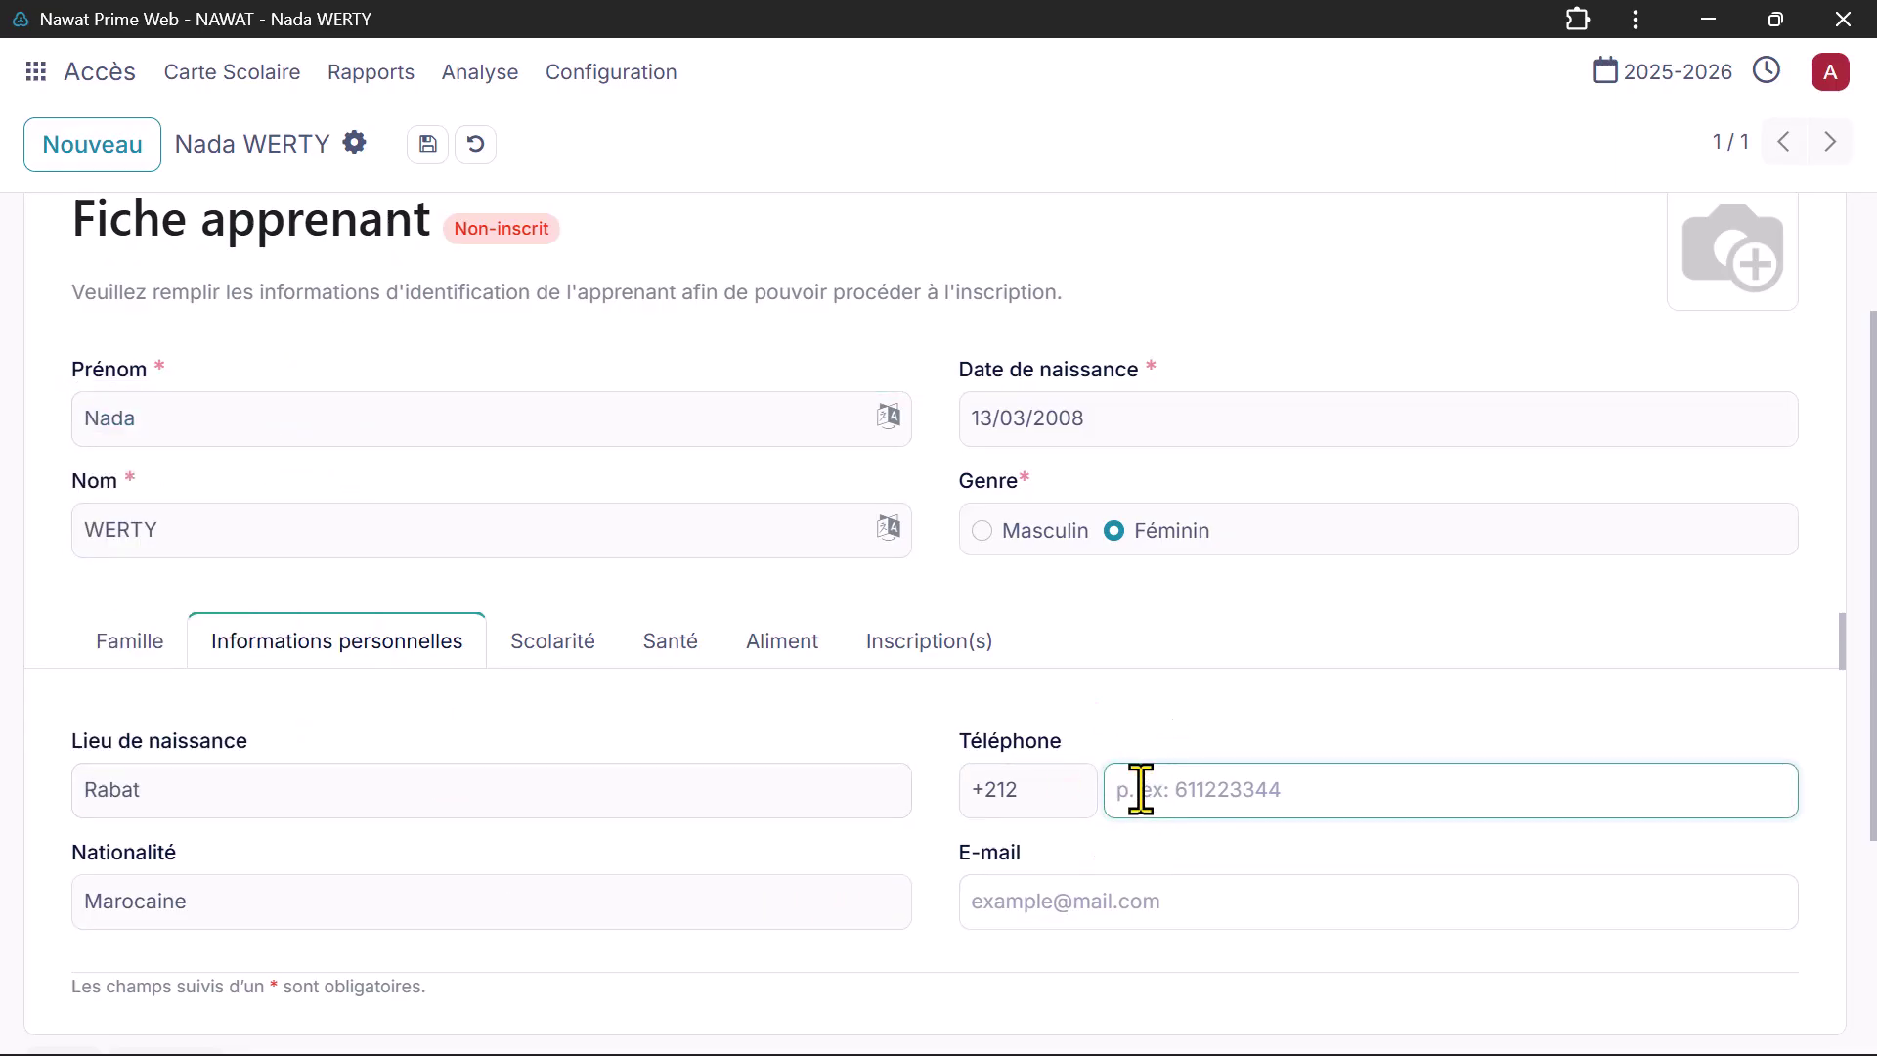
pyautogui.click(1144, 904)
pyautogui.hotkey('ctrl', 'v')
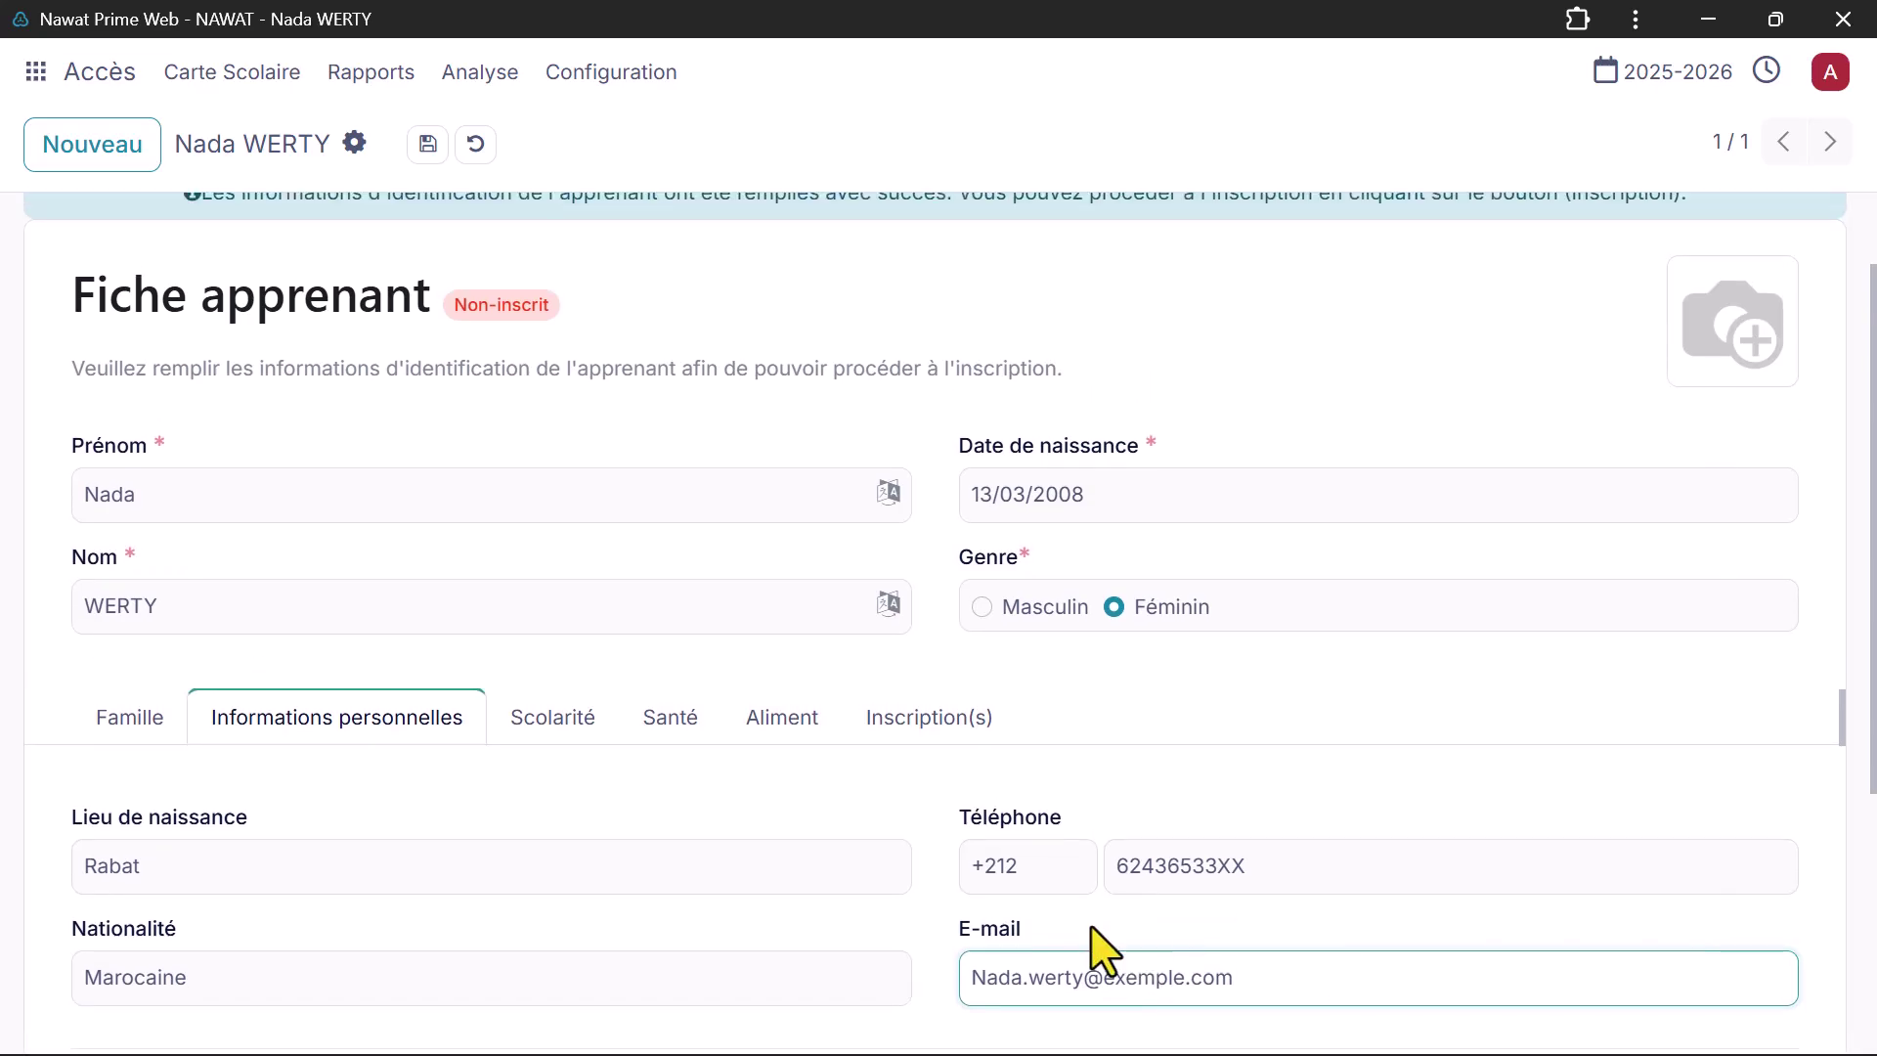
pyautogui.click(572, 729)
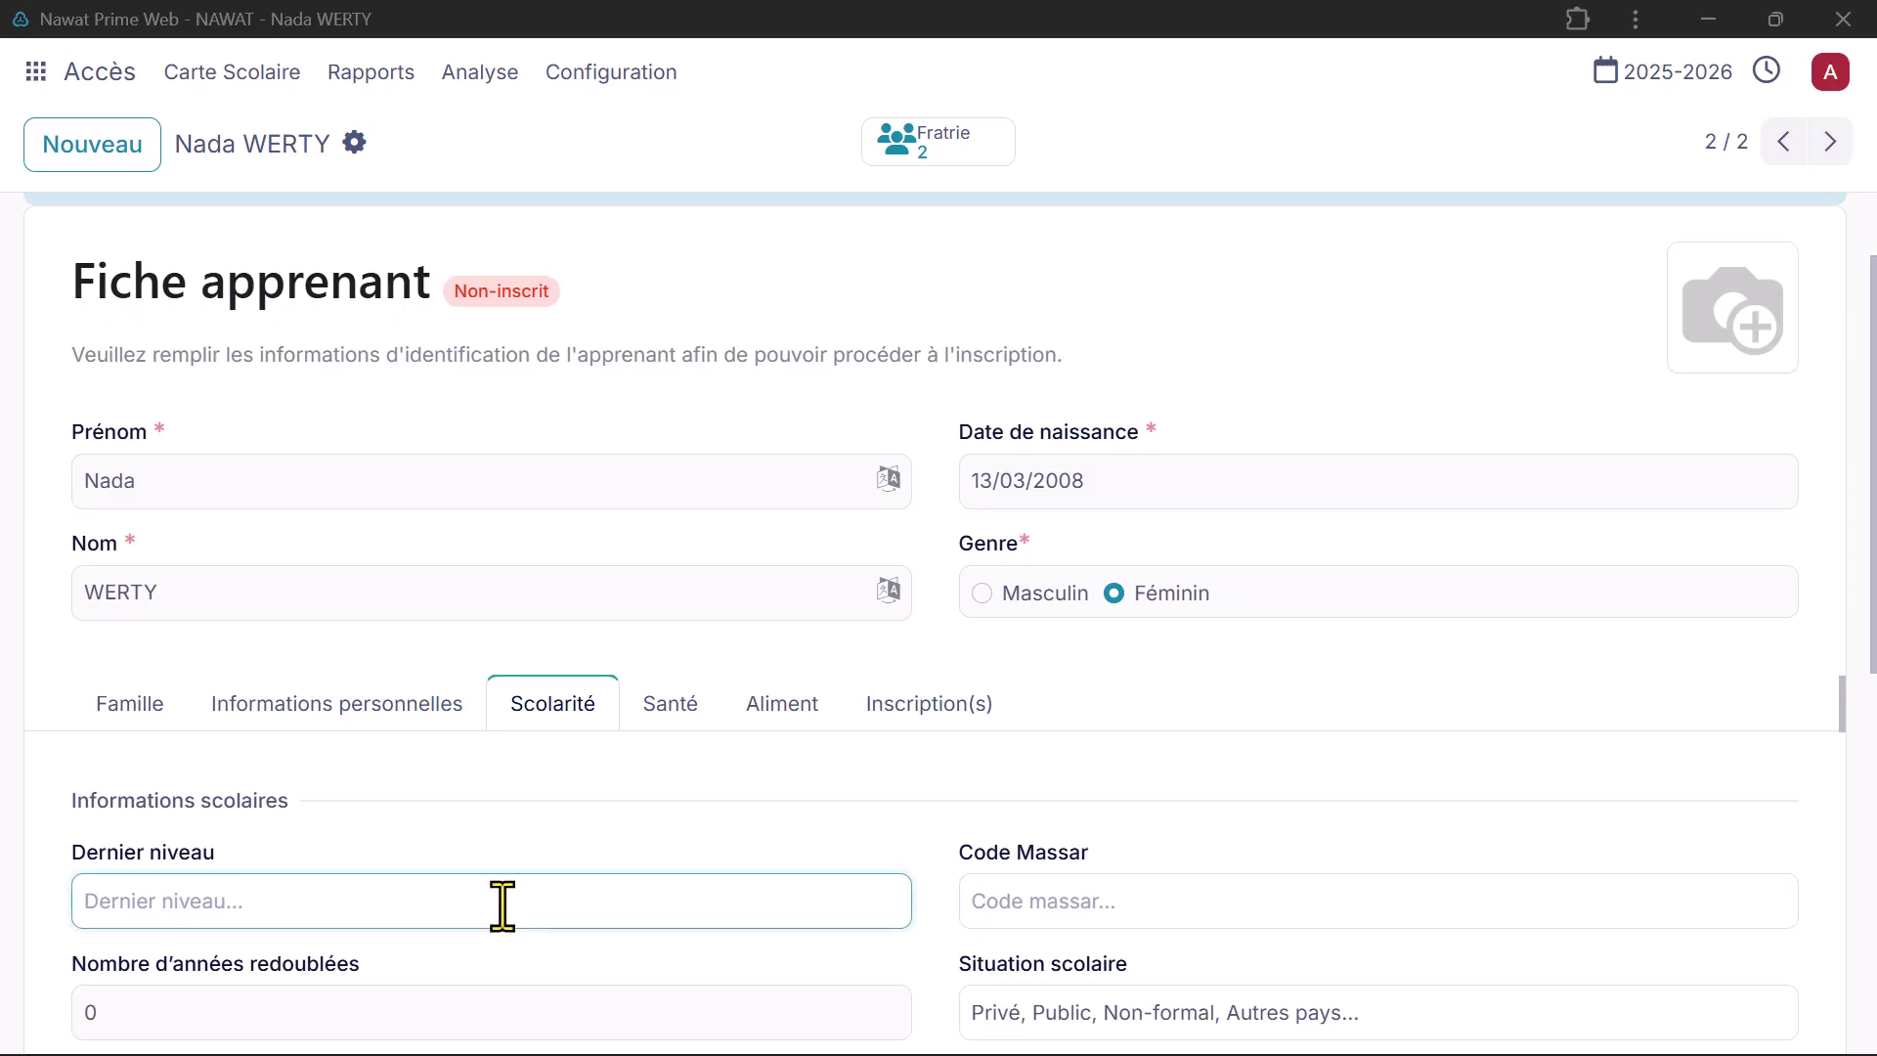
# Step: Enter 2BAC as the last completed level and fill in the Massar code
pyautogui.click(502, 901)
pyautogui.write('2')
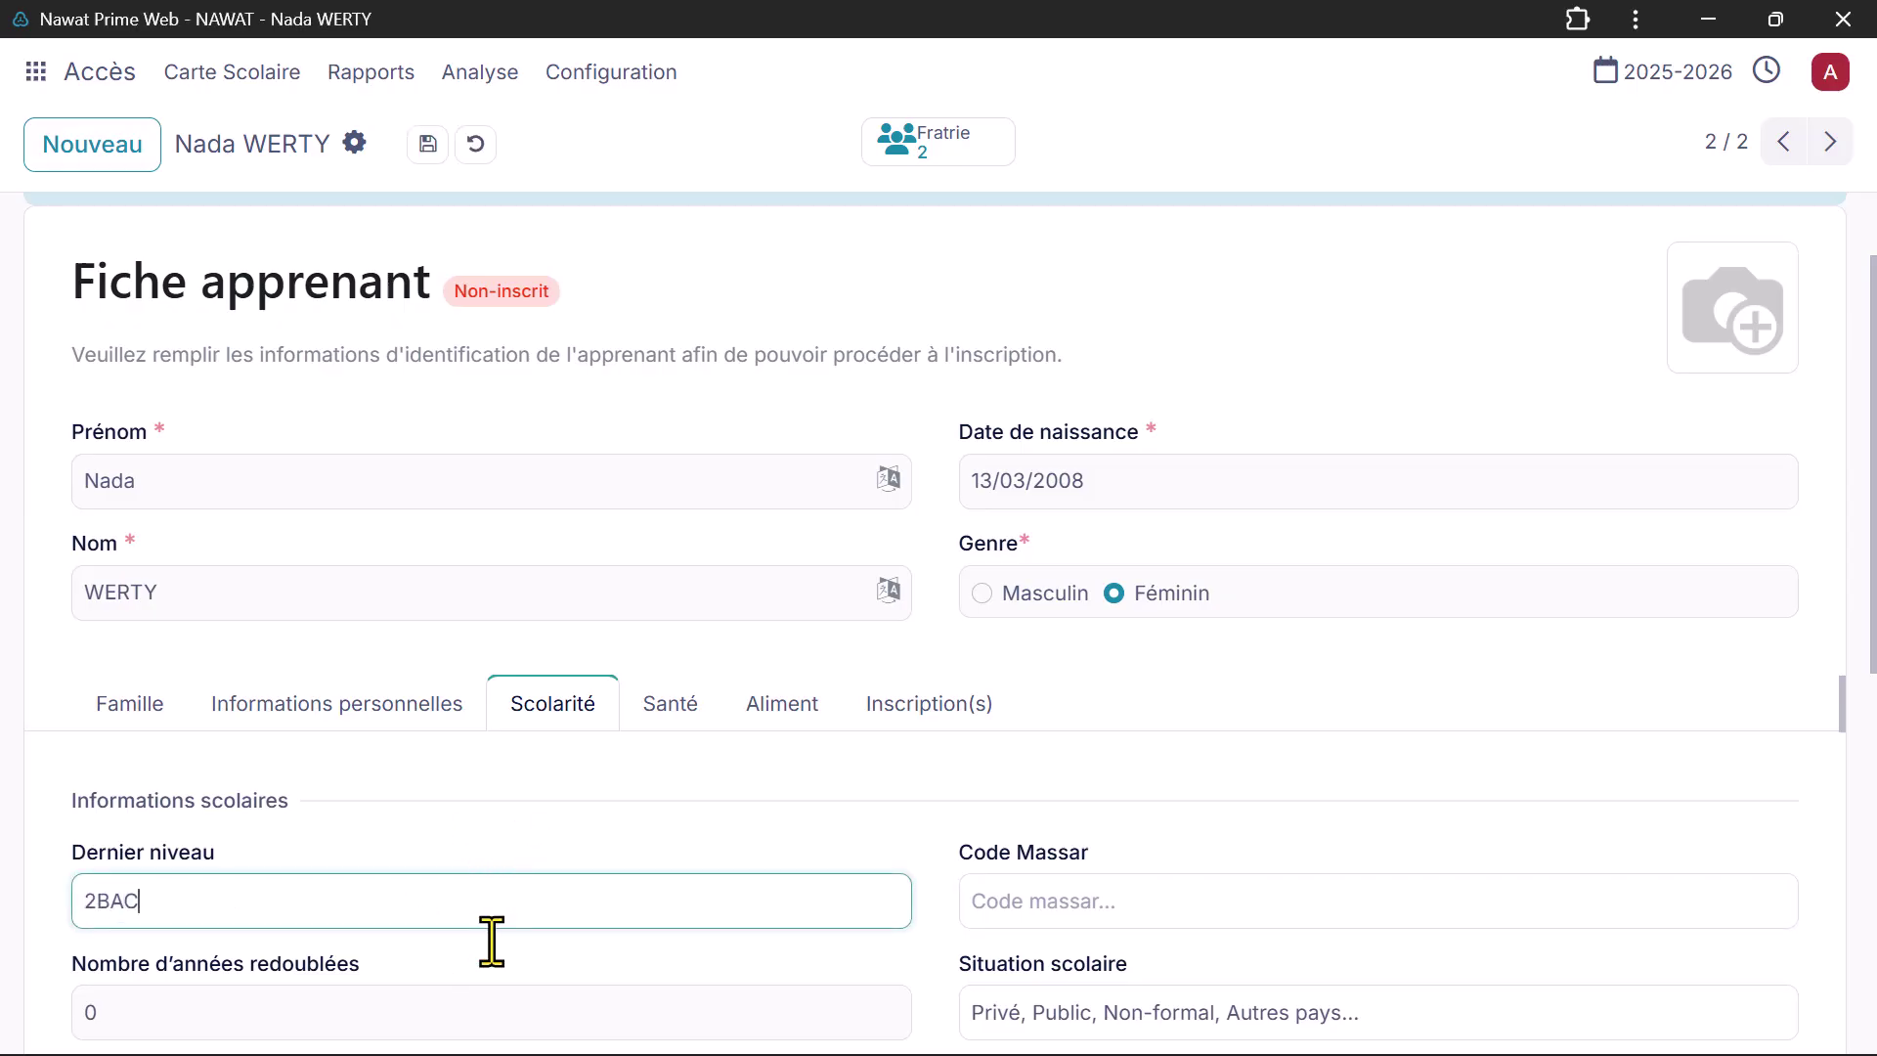
pyautogui.write('BAC')
pyautogui.click(1056, 895)
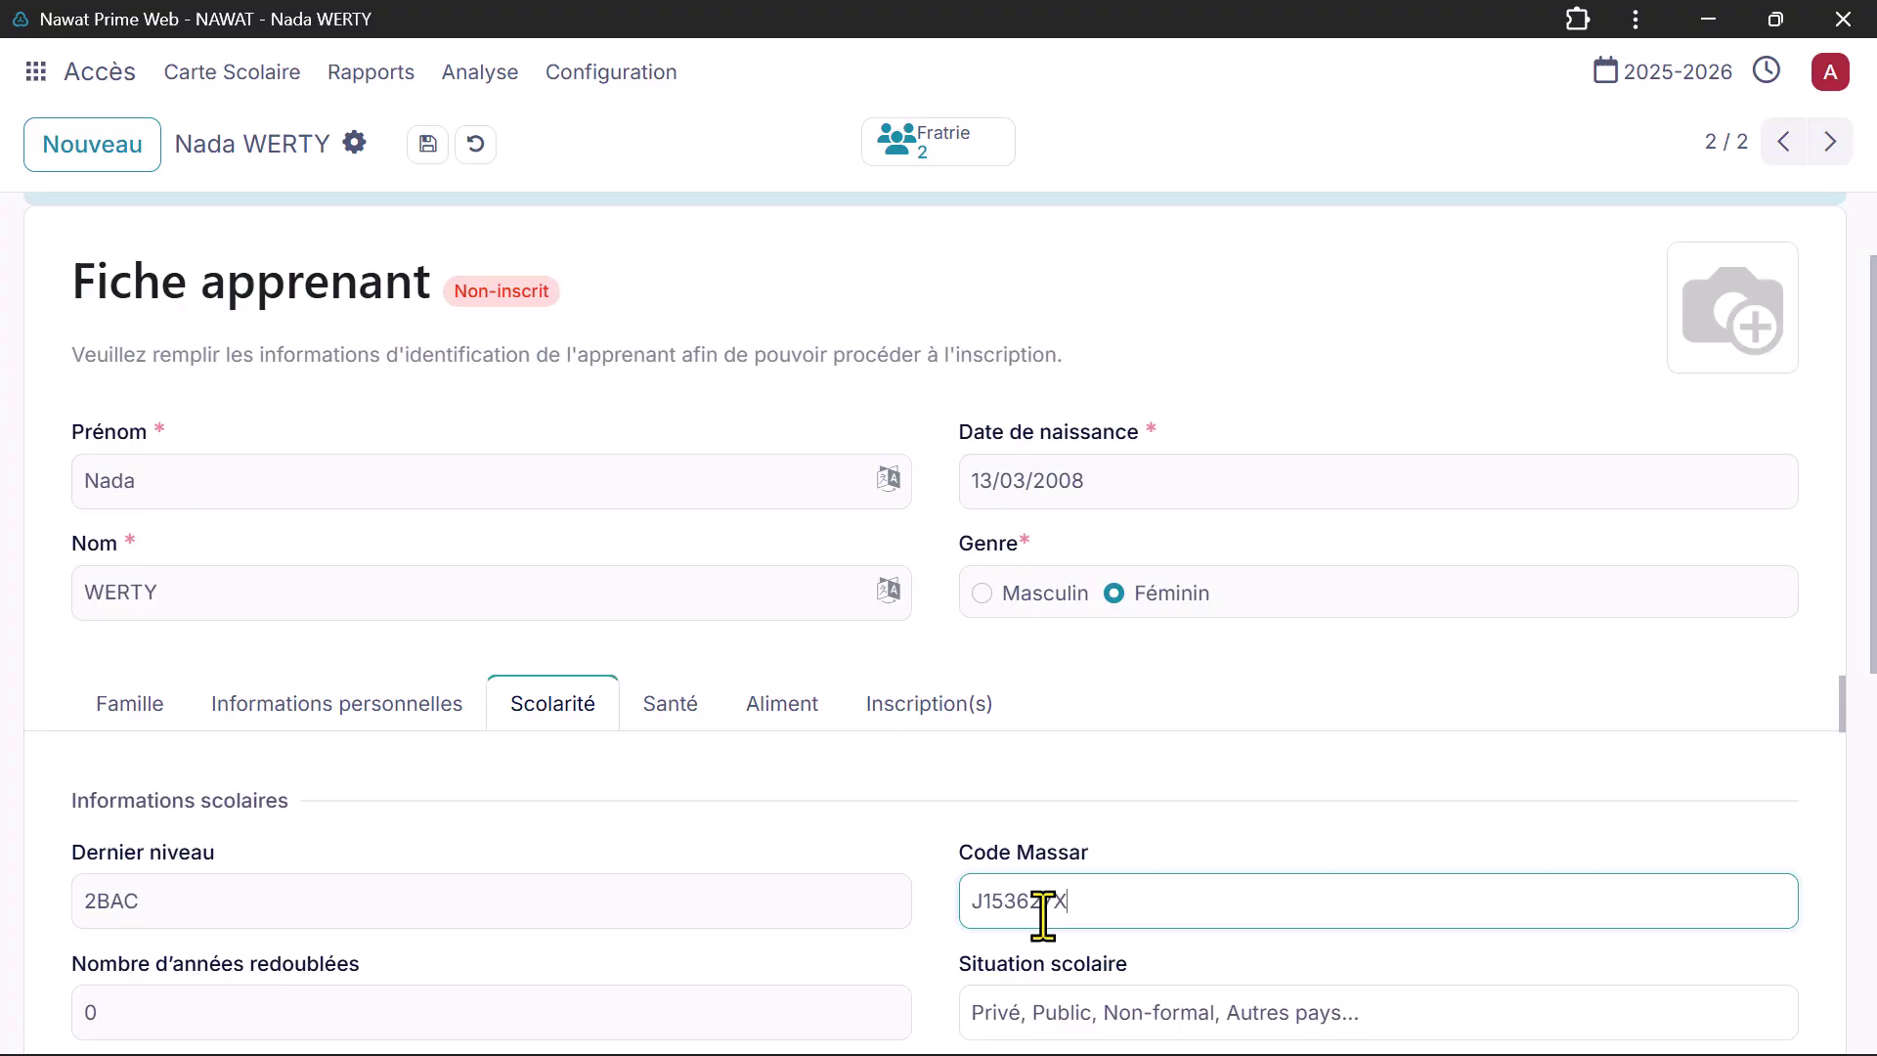
# Step: Review the Santé and Aliment tabs, leaving allergy unchecked, and start the enrollment
pyautogui.click(690, 719)
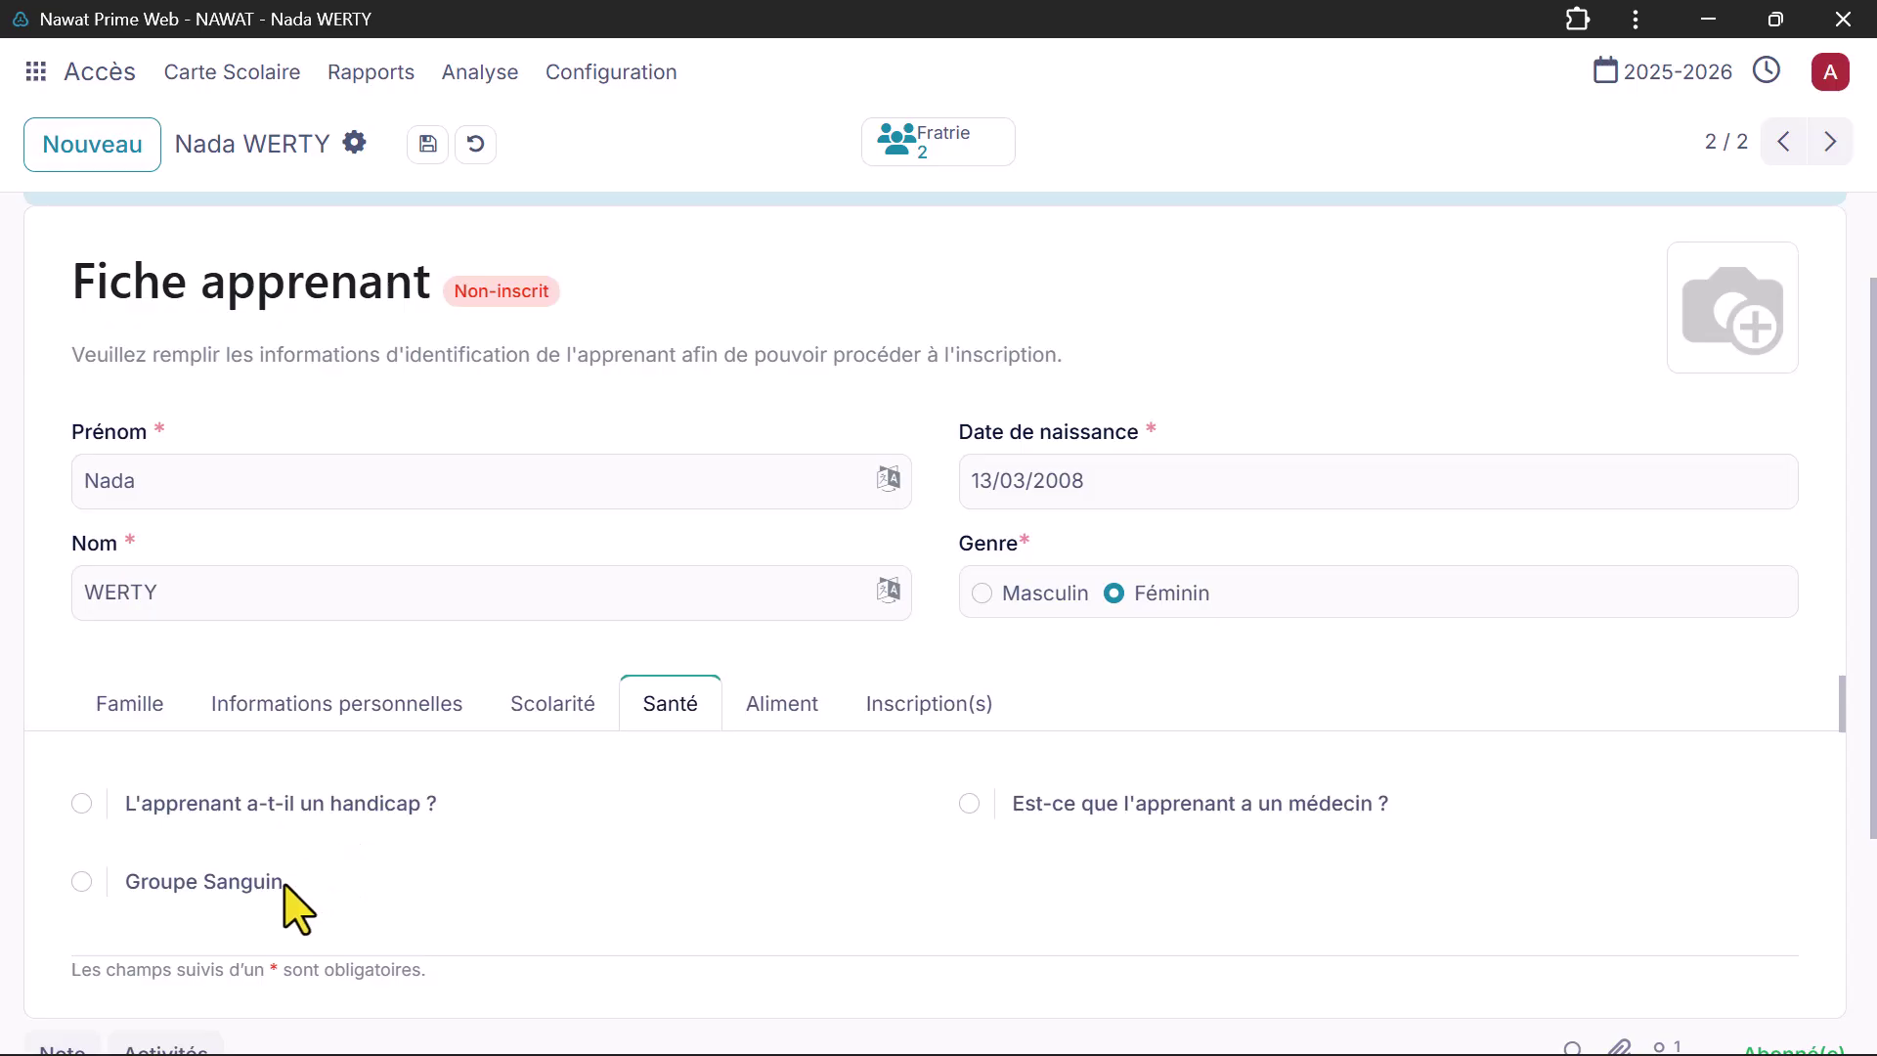
pyautogui.click(786, 721)
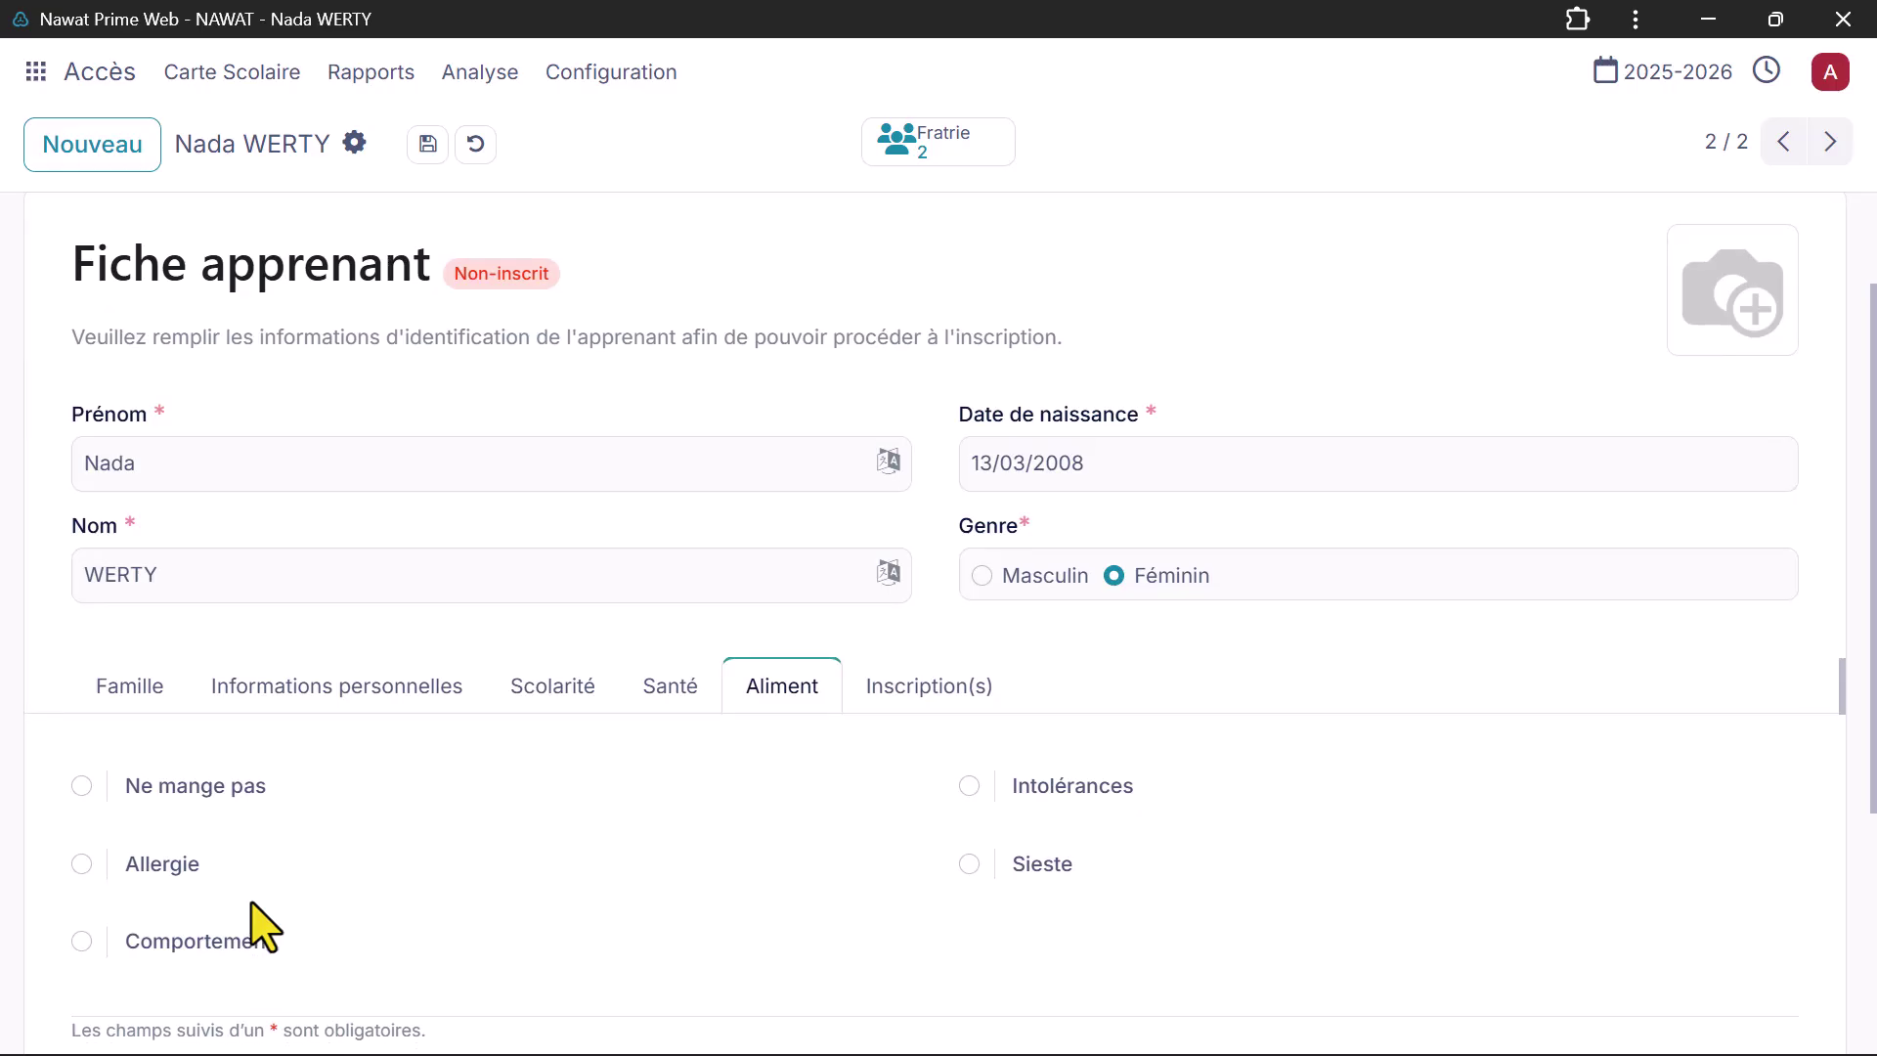
pyautogui.click(82, 864)
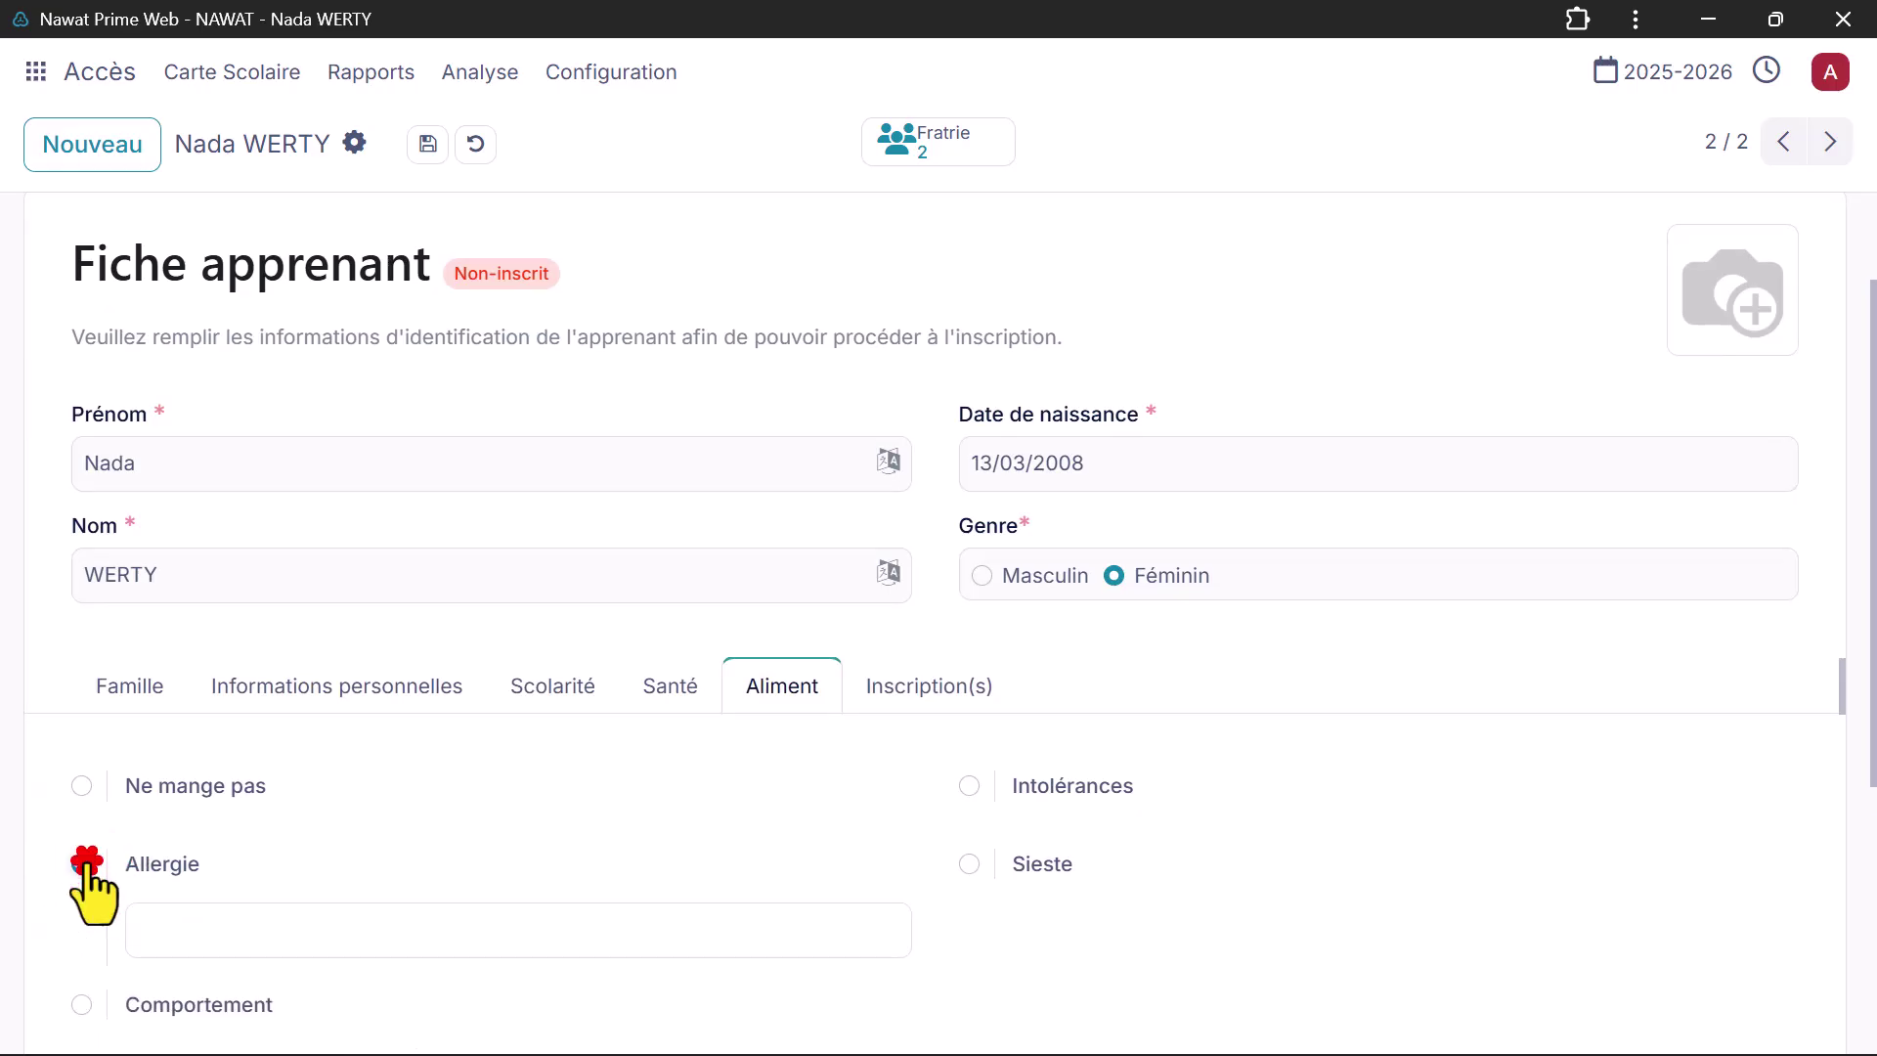
pyautogui.click(82, 864)
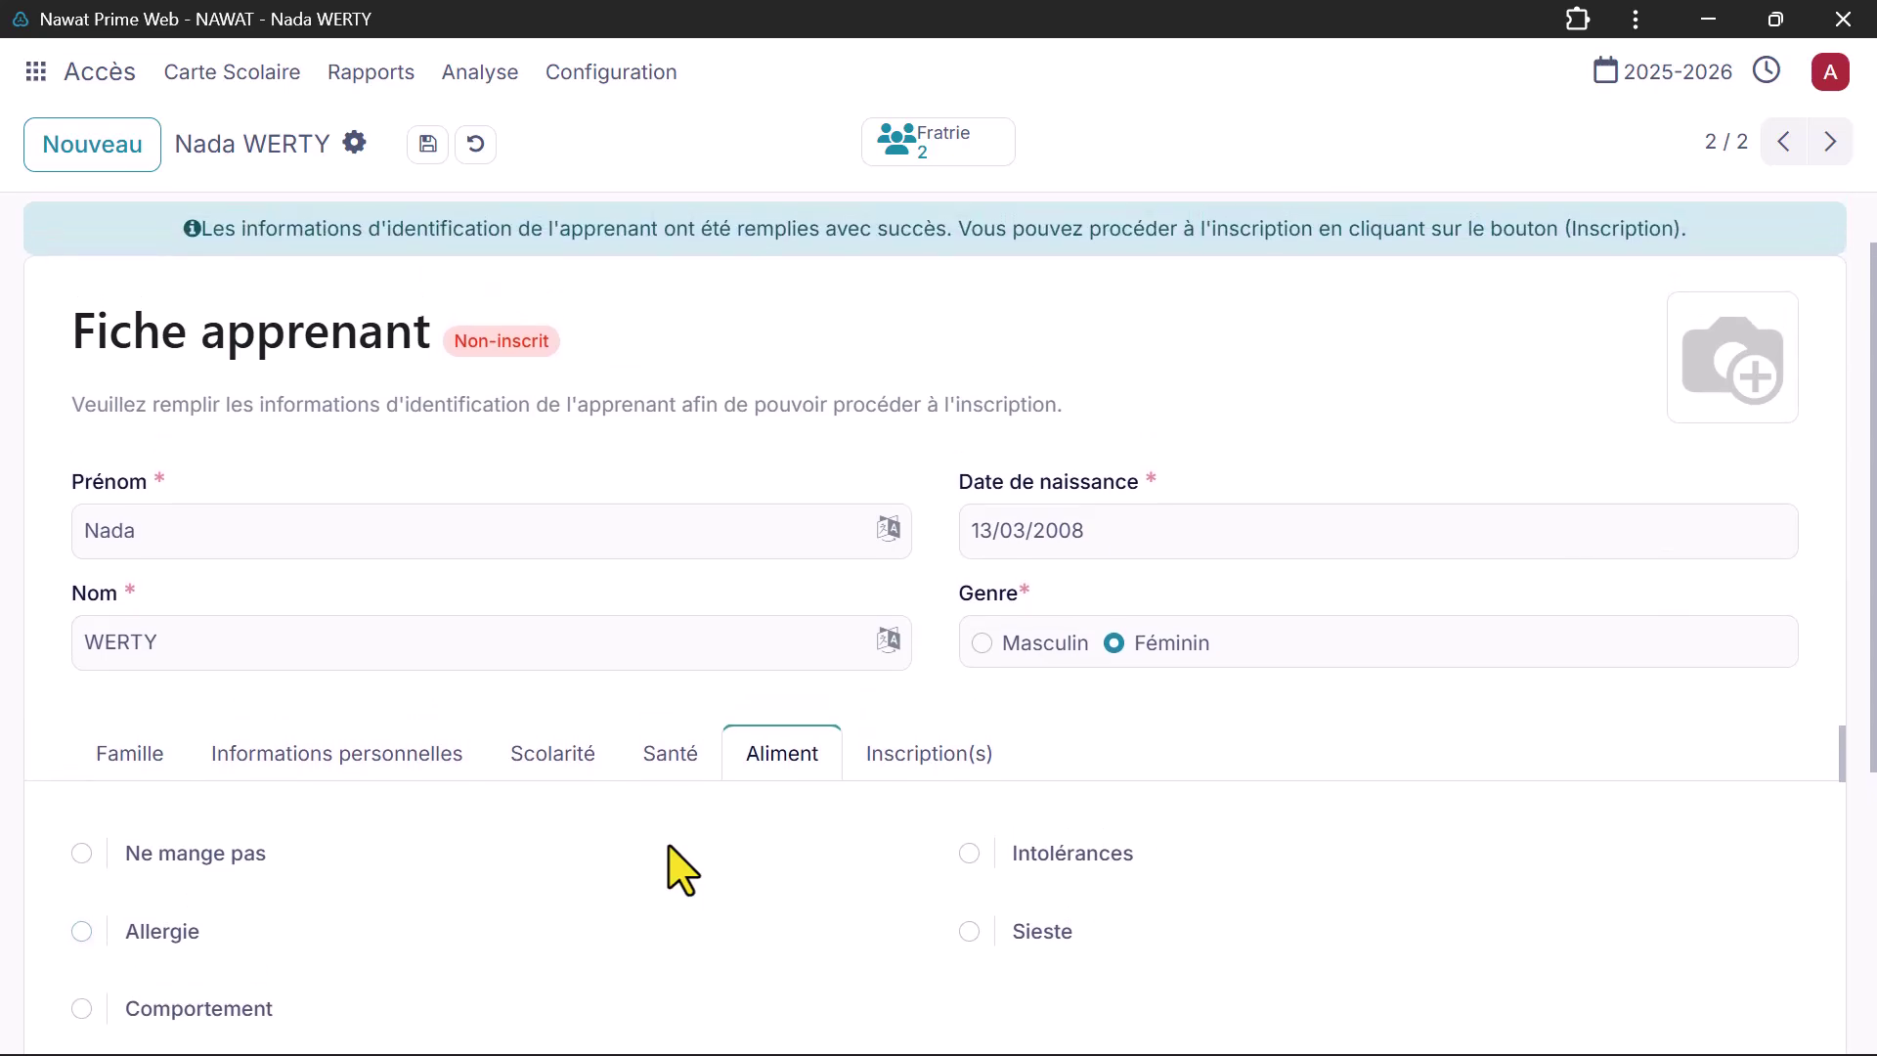
pyautogui.click(142, 257)
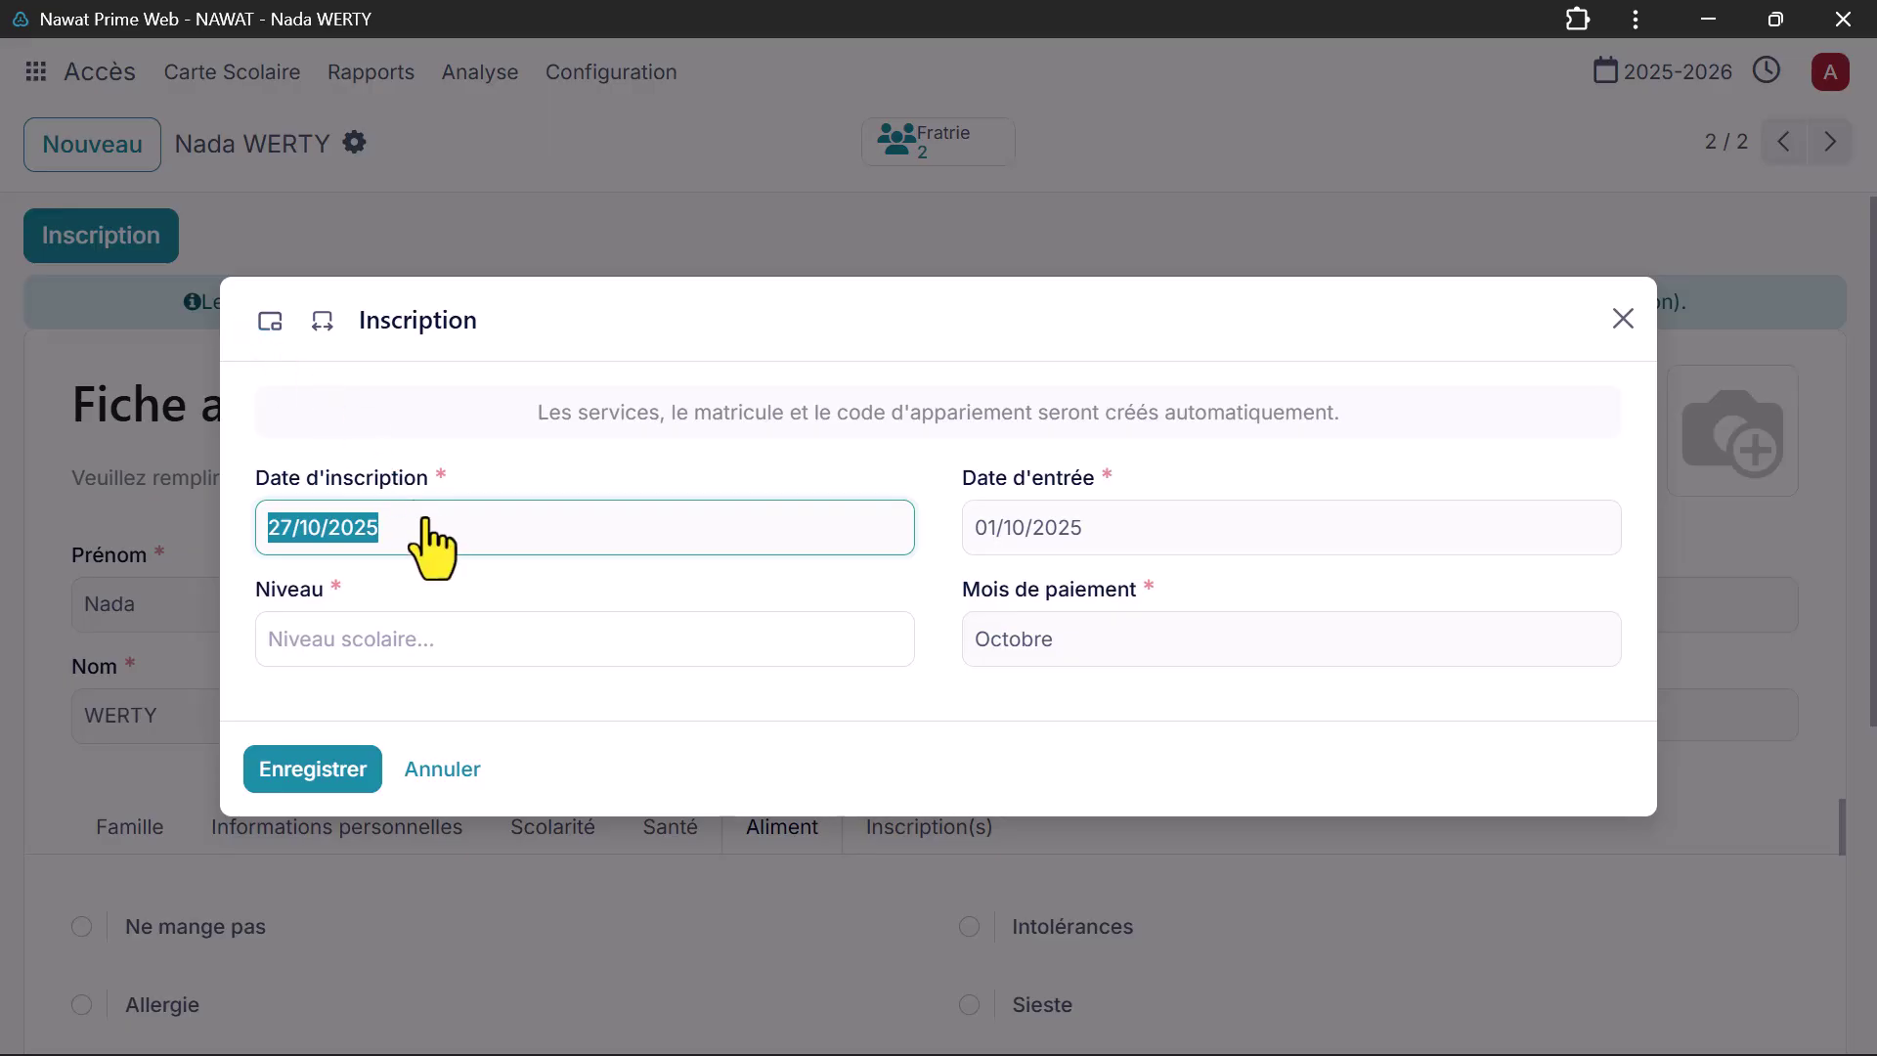
# Step: Enroll the learner in level 2ASC with Septembre as the payment month
pyautogui.click(419, 636)
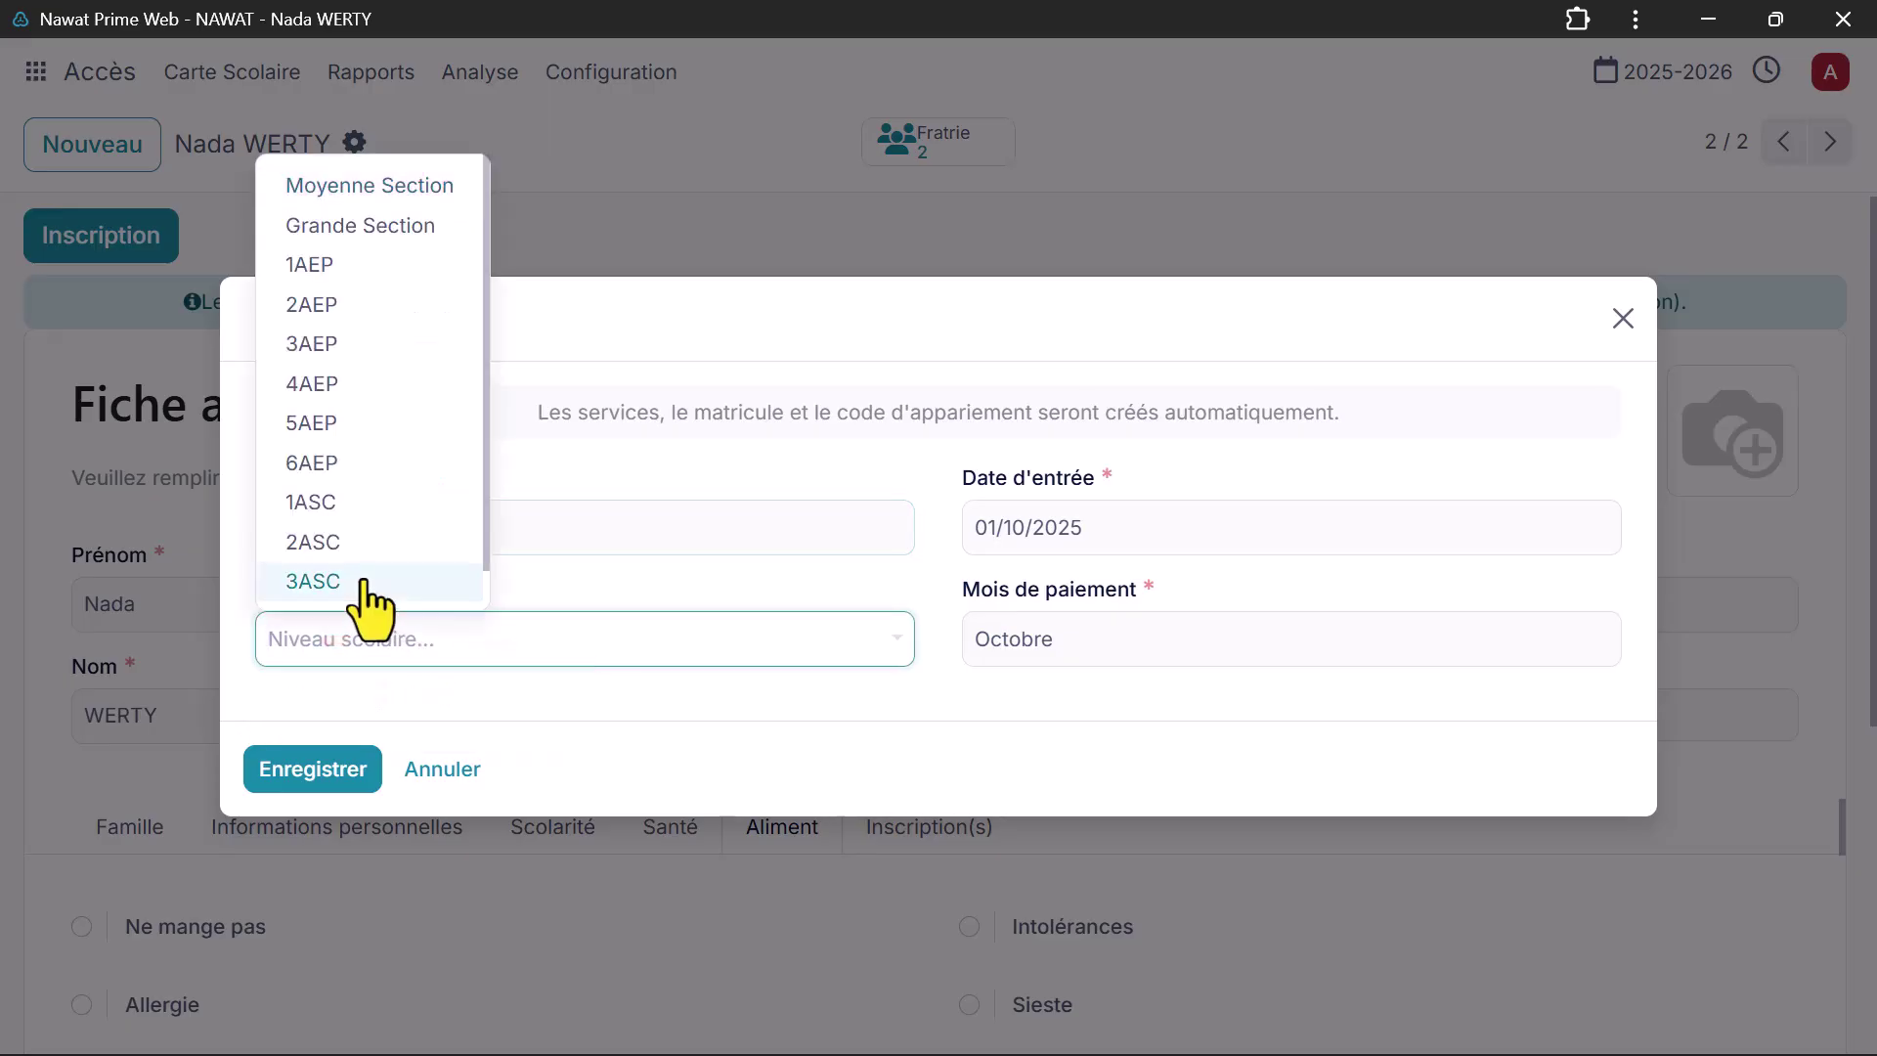
pyautogui.click(360, 544)
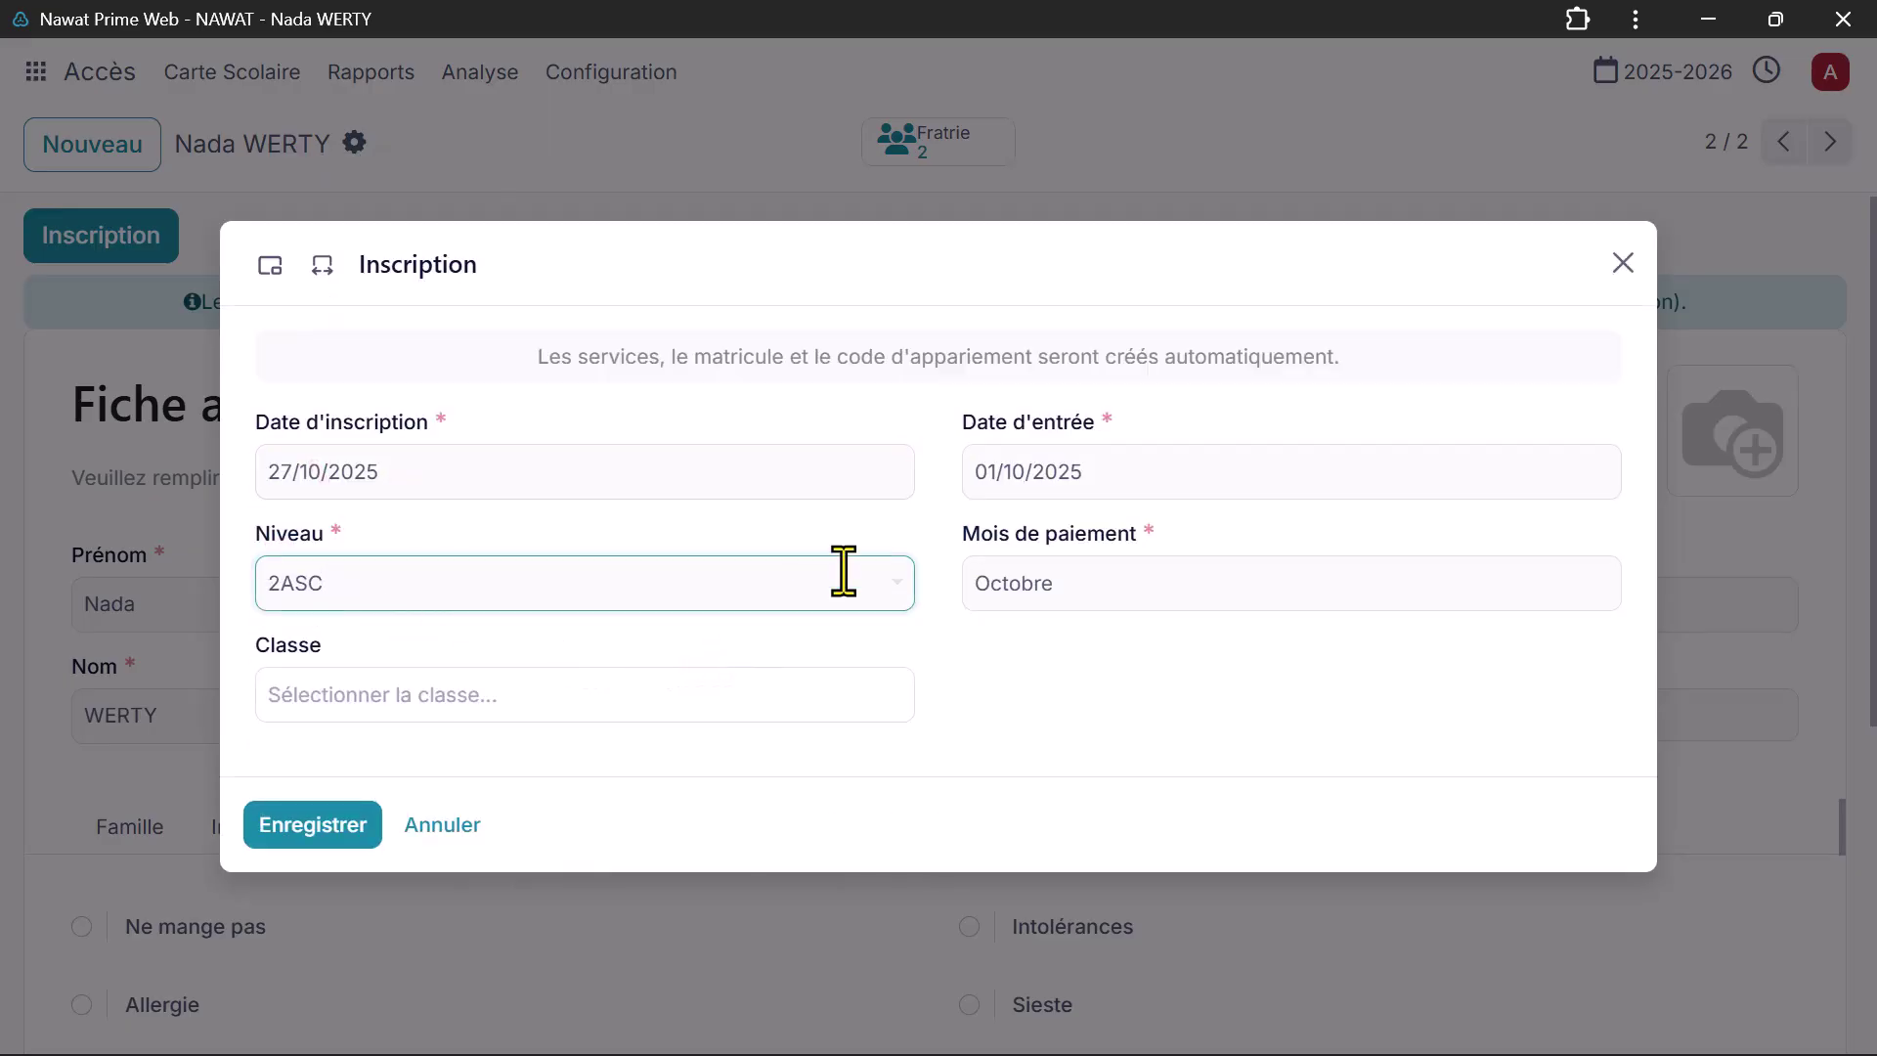
pyautogui.click(1064, 591)
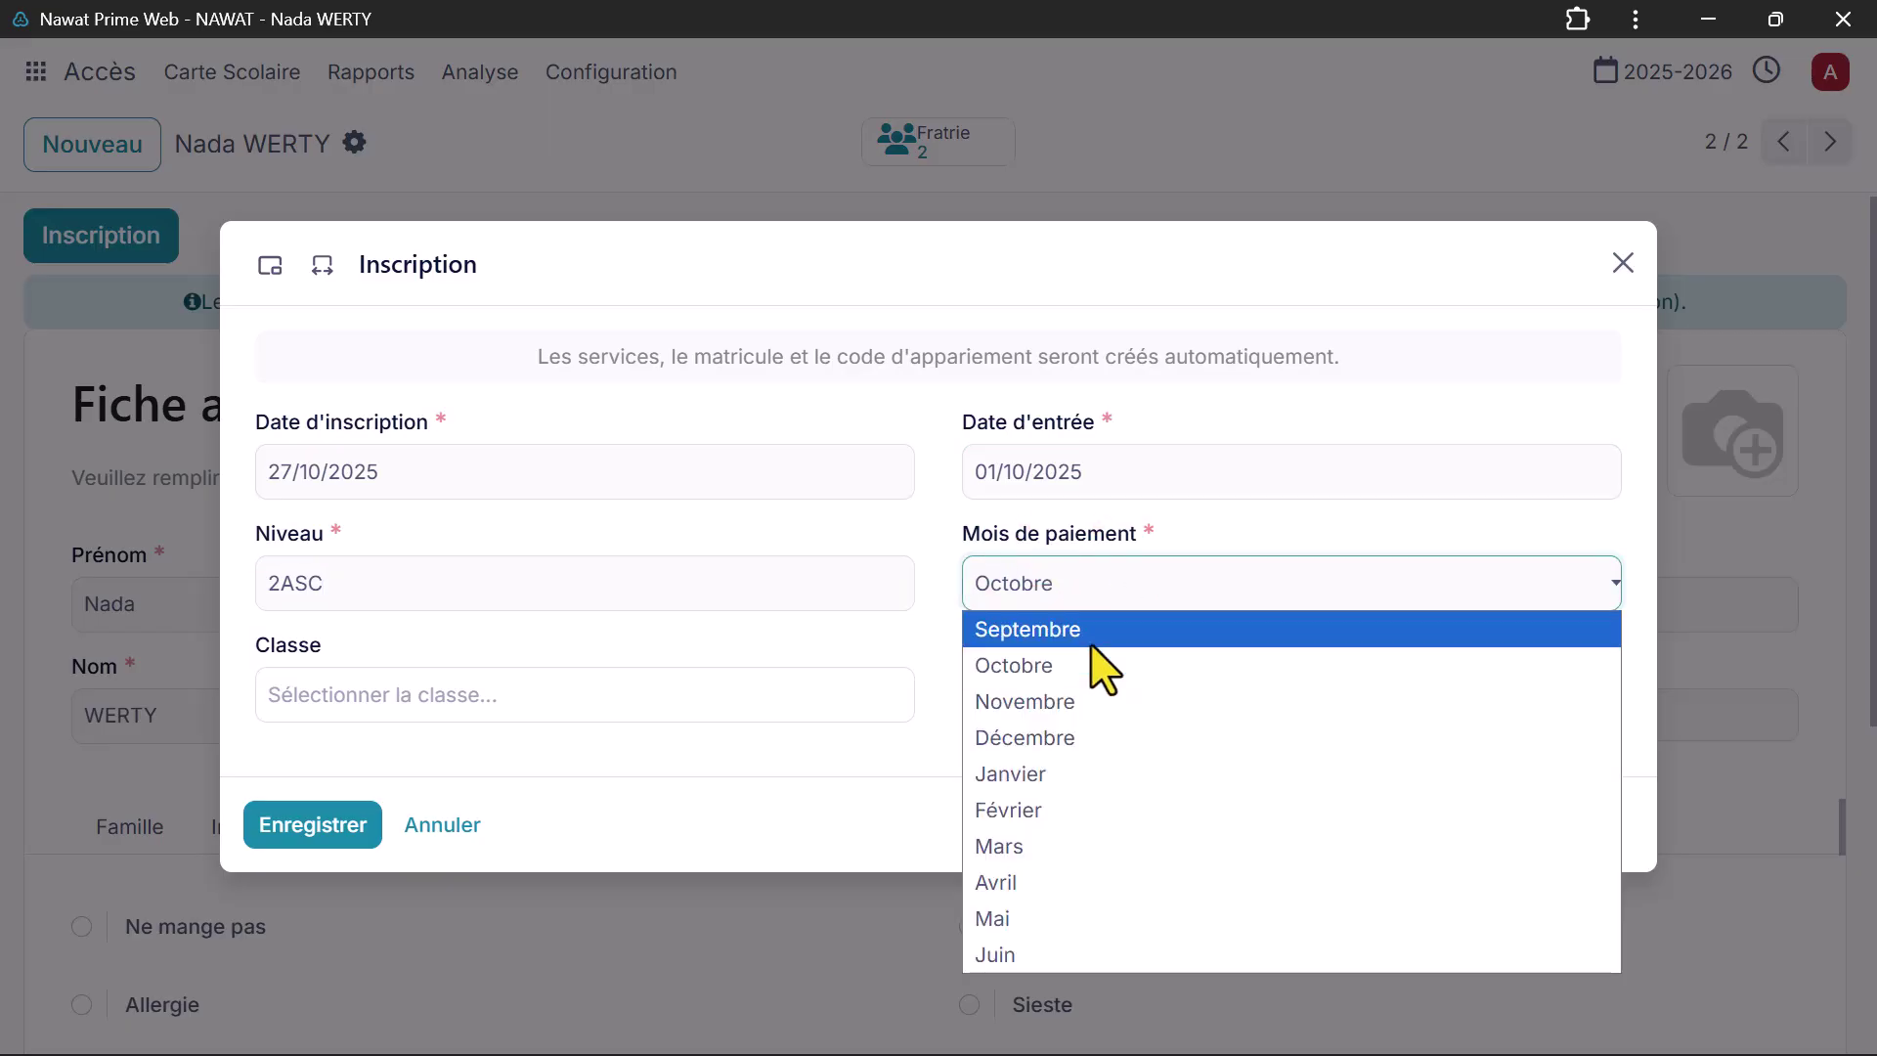
pyautogui.click(1092, 636)
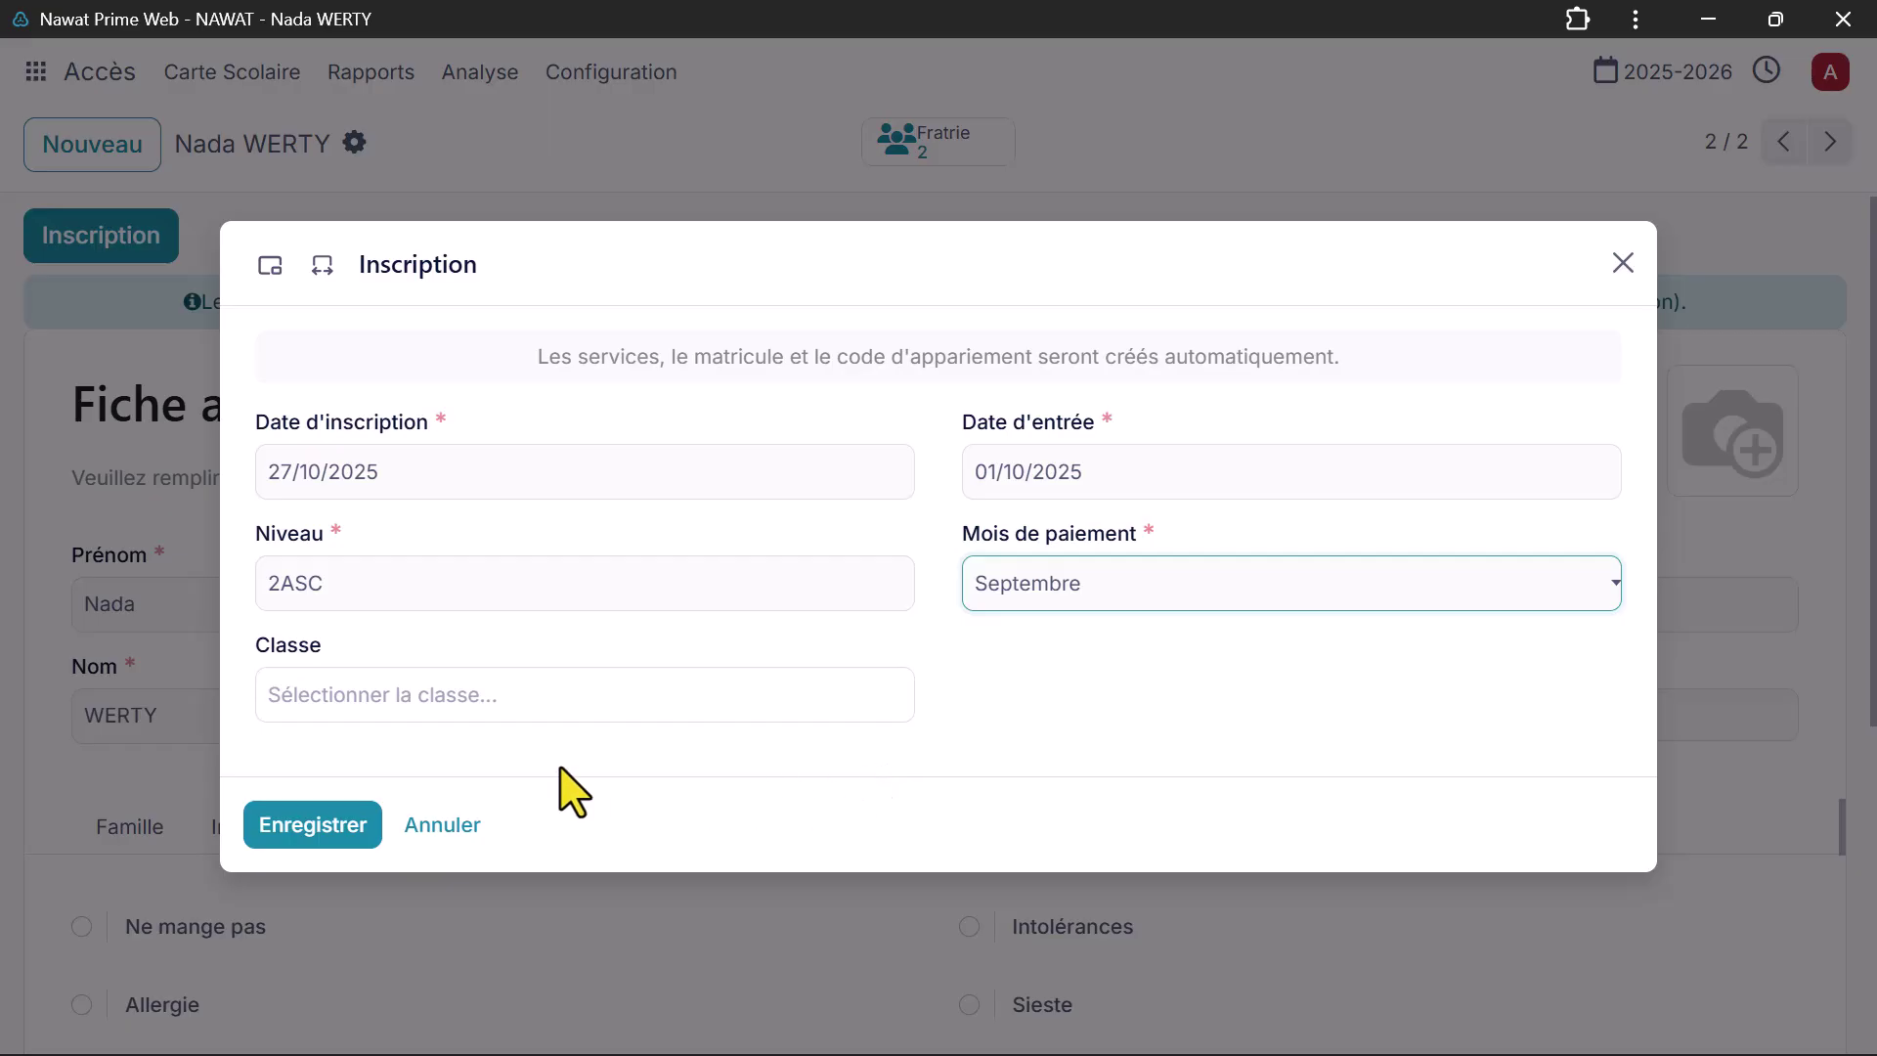
pyautogui.click(354, 828)
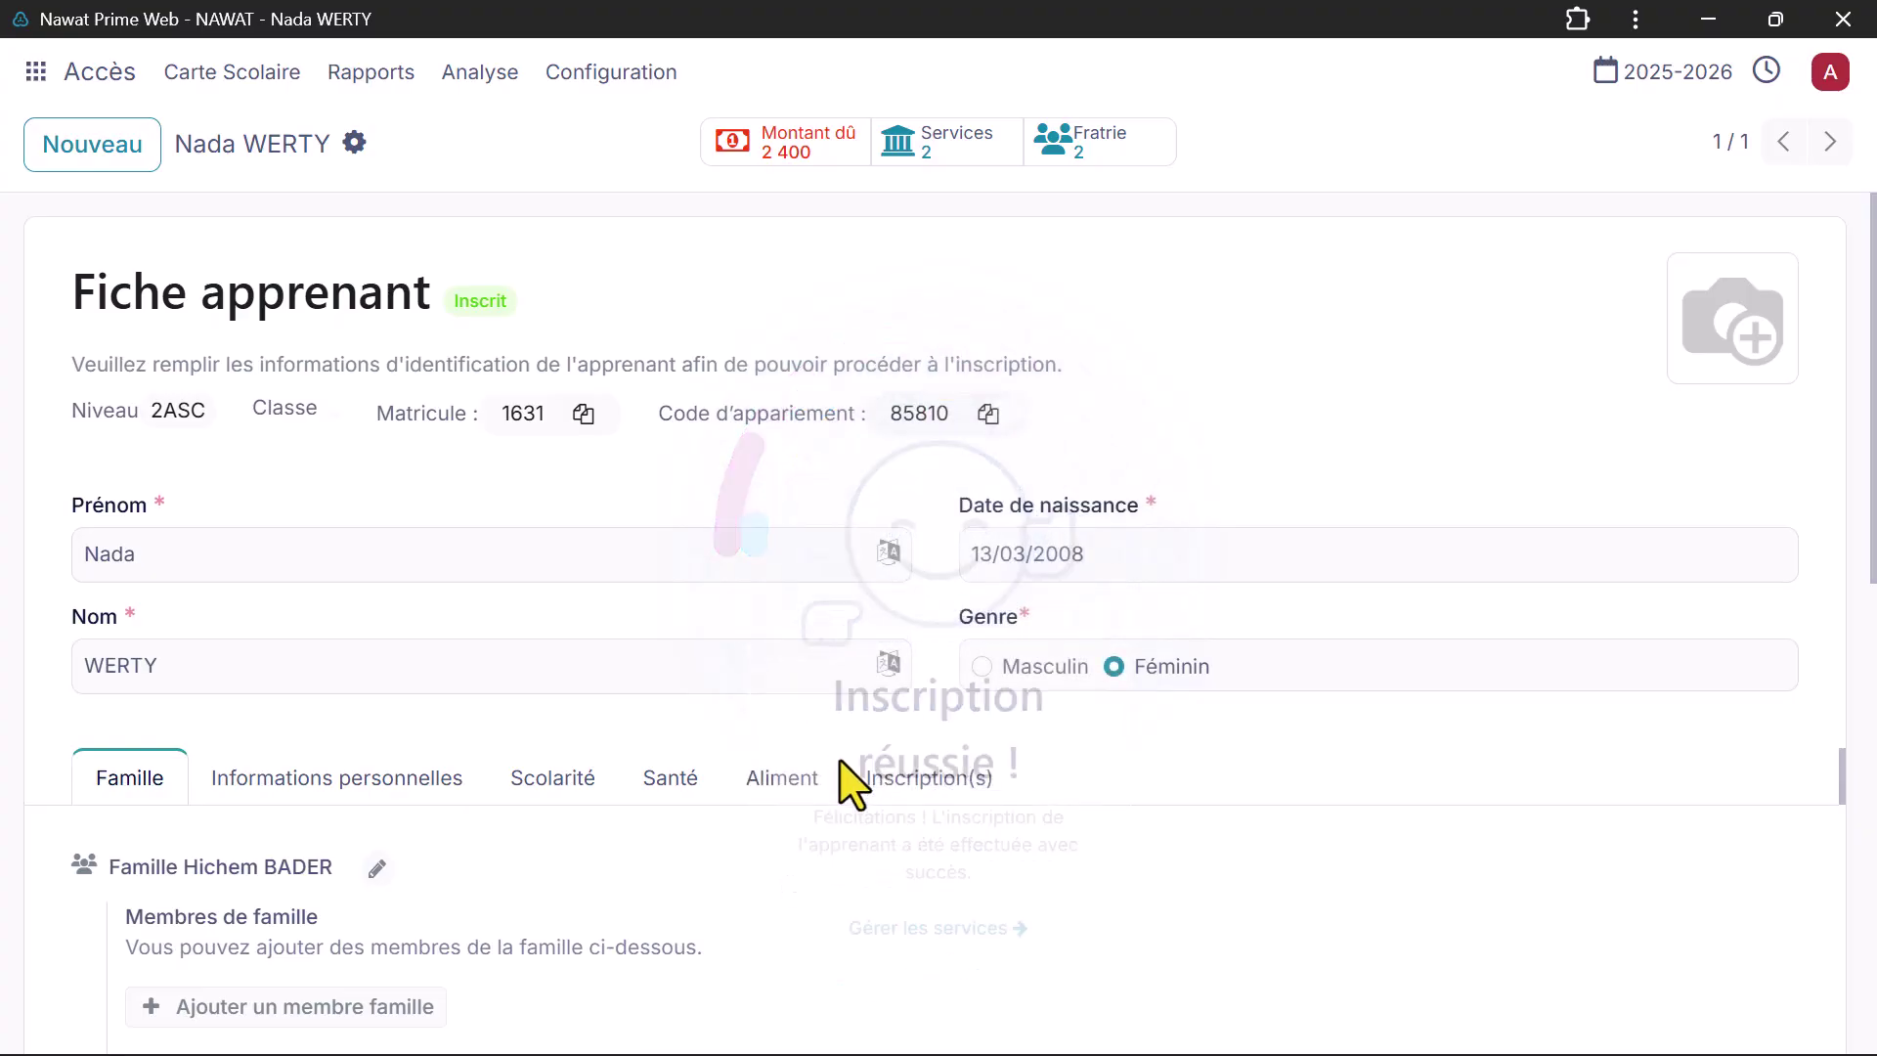
# Step: Review the enrollment history, then open the learner's Services page
pyautogui.click(919, 783)
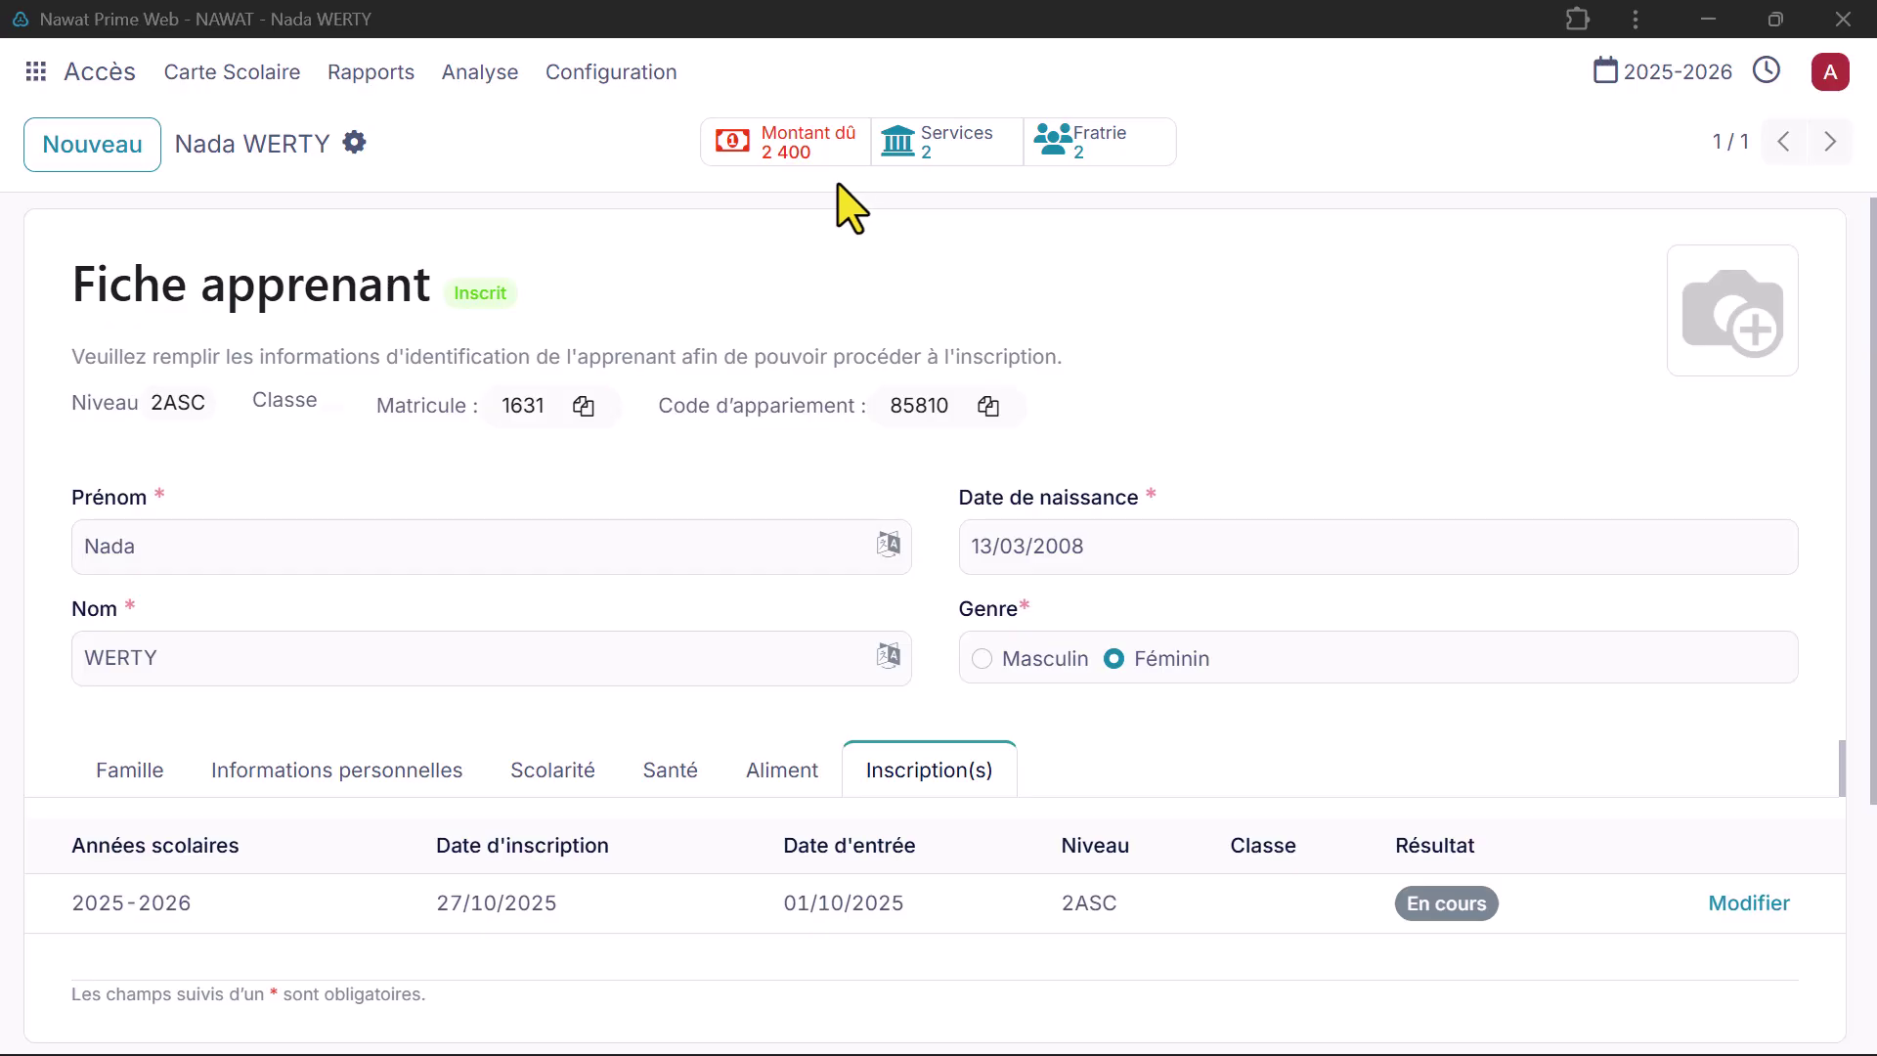
pyautogui.click(905, 154)
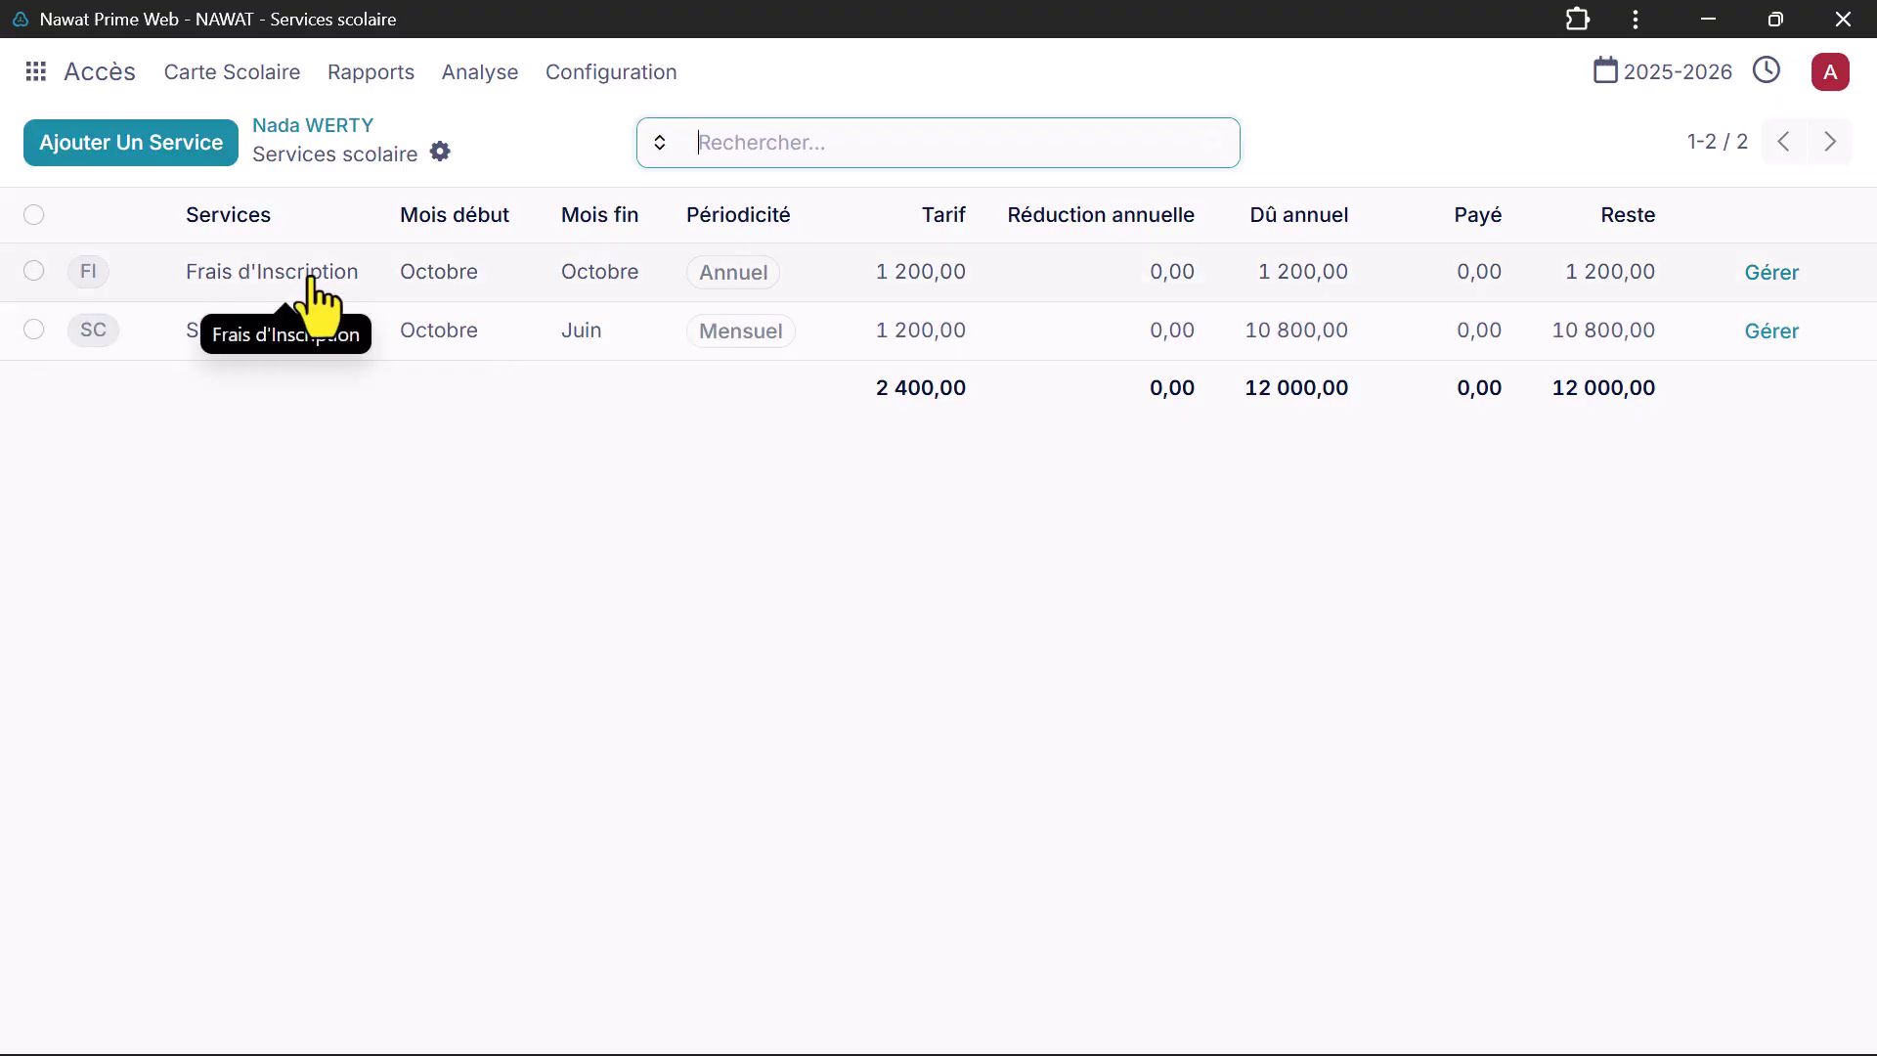
# Step: Check the available services without adding one, then return to the learner's record
pyautogui.click(202, 155)
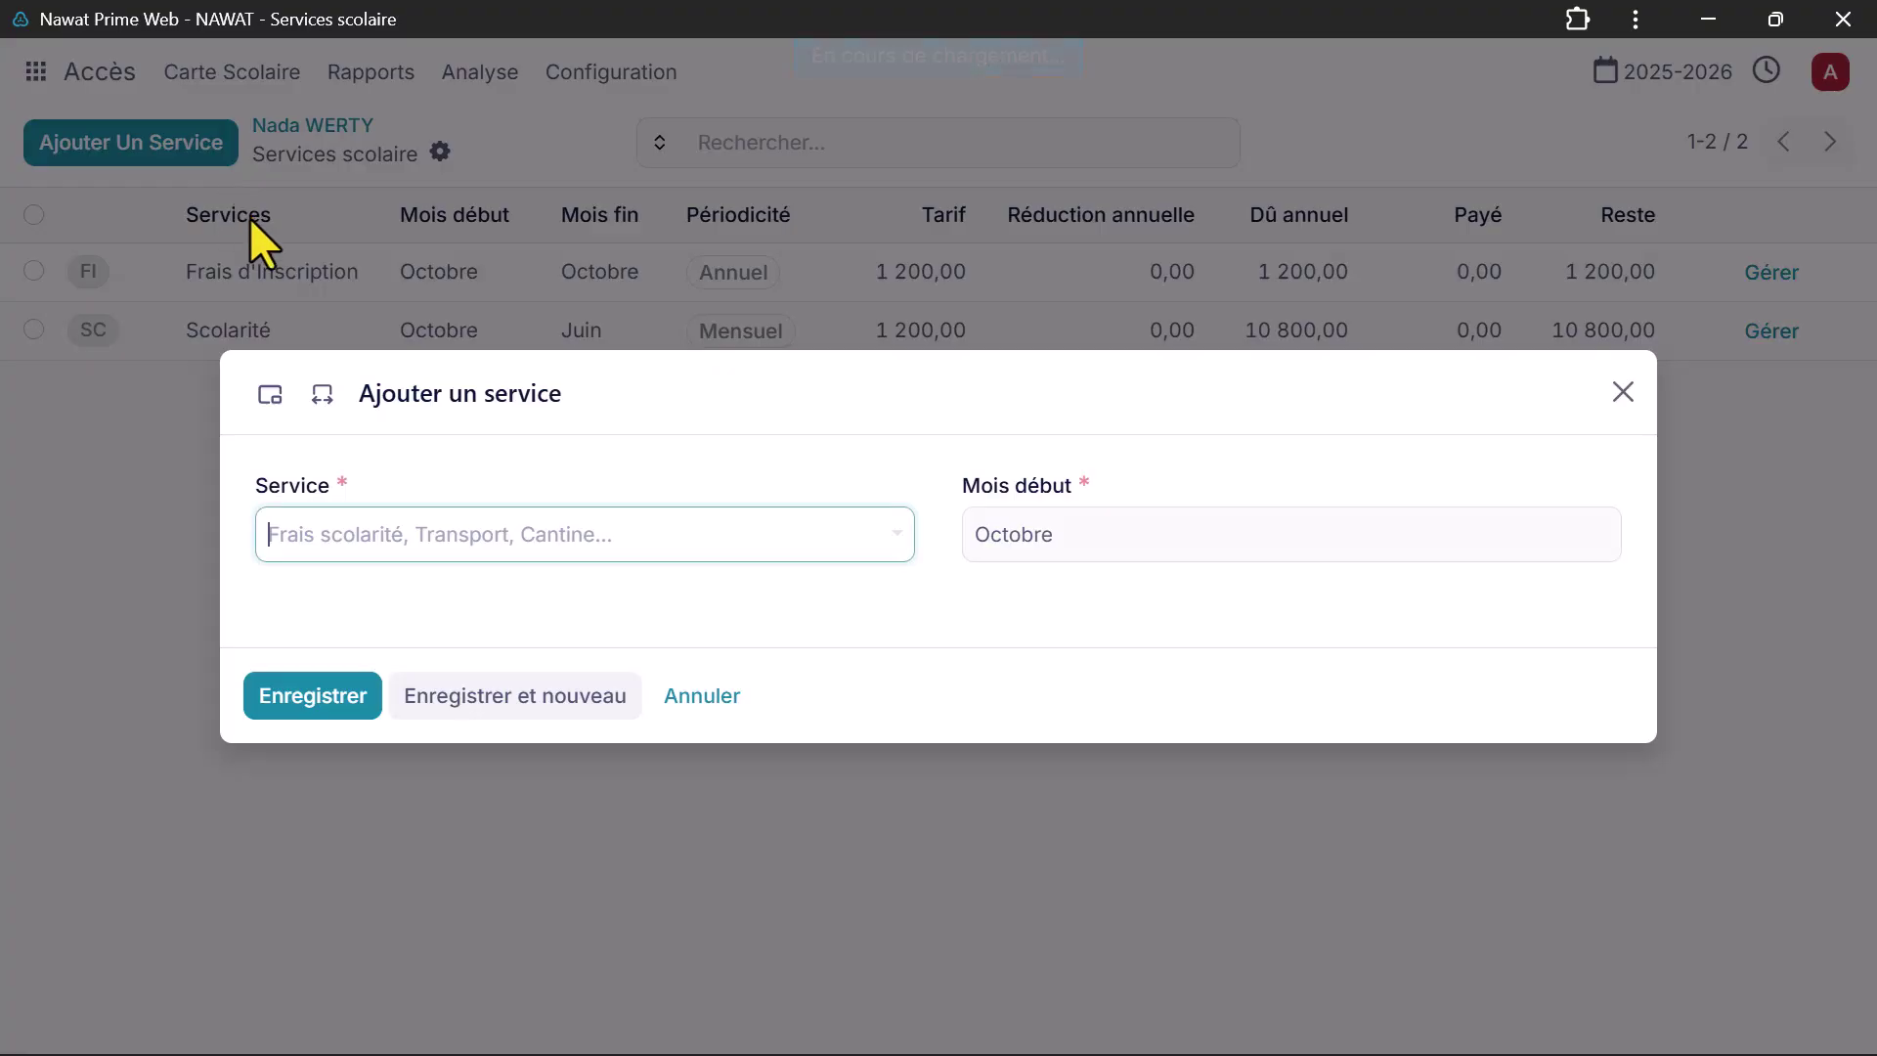
pyautogui.click(391, 525)
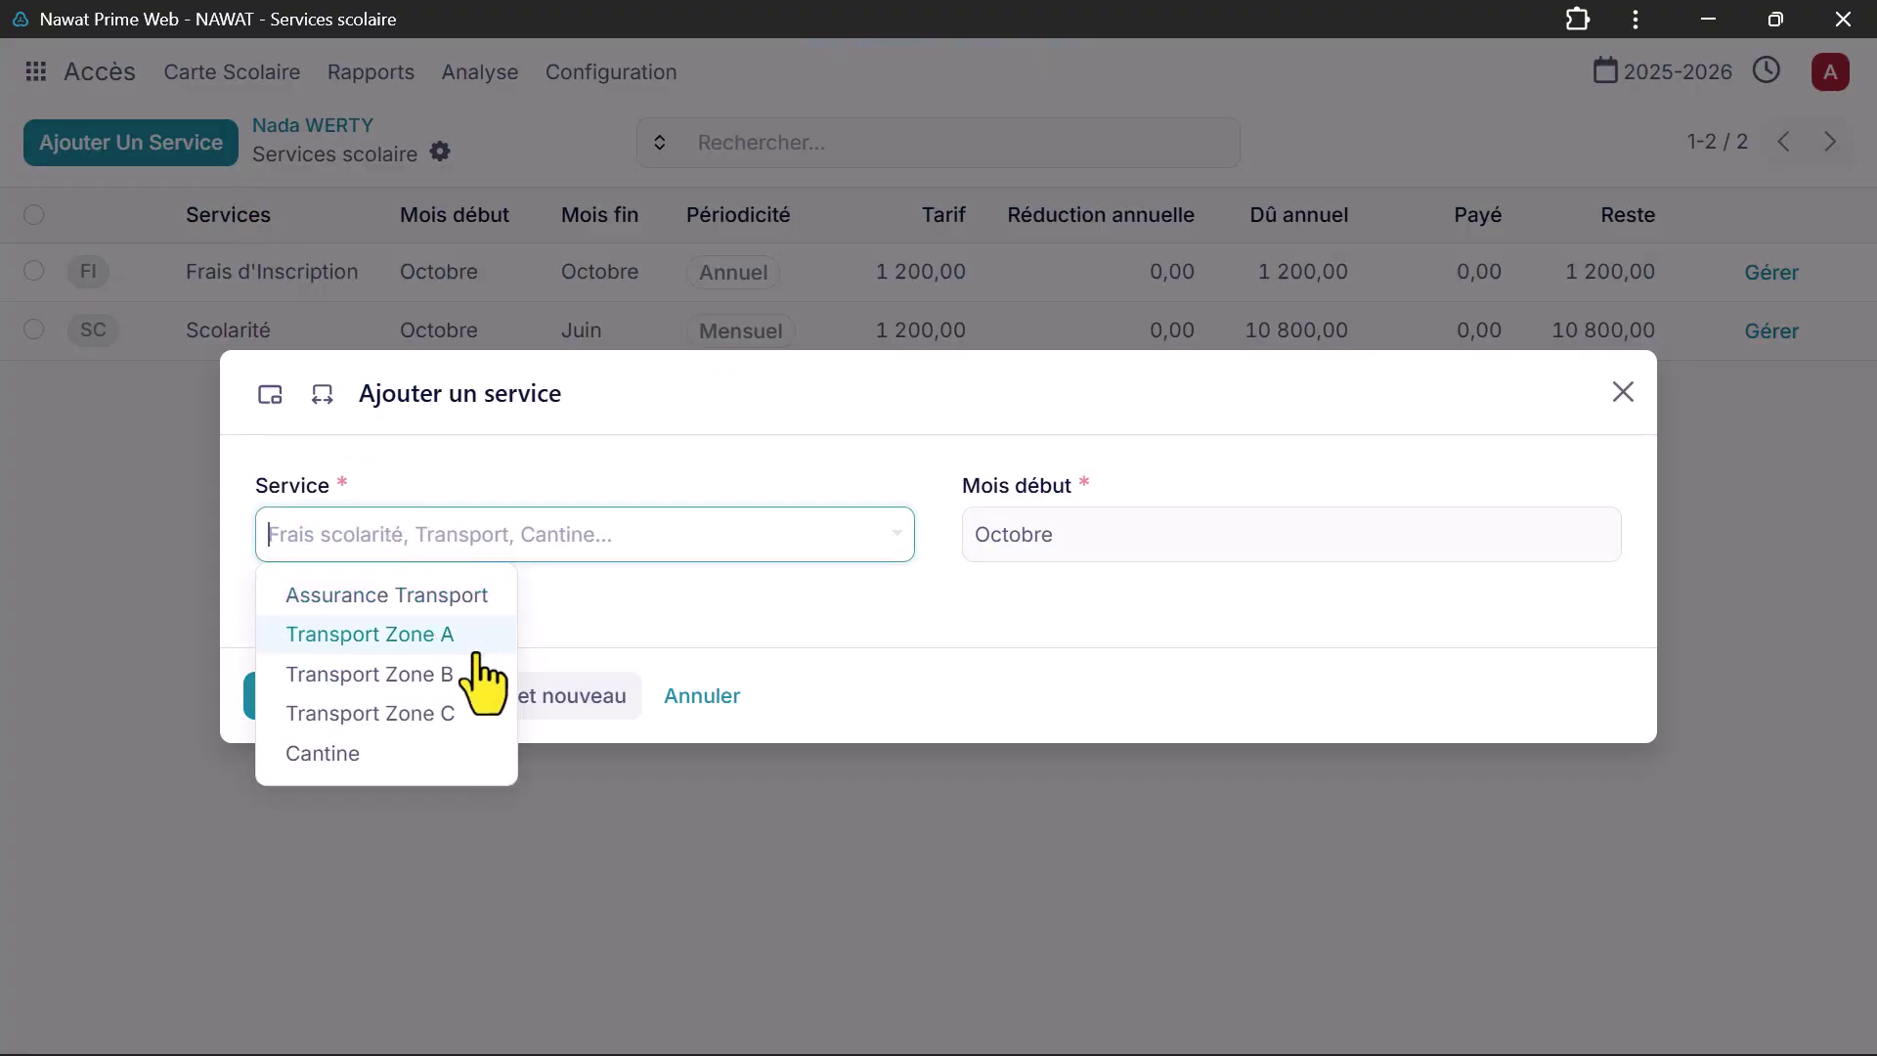
pyautogui.click(673, 696)
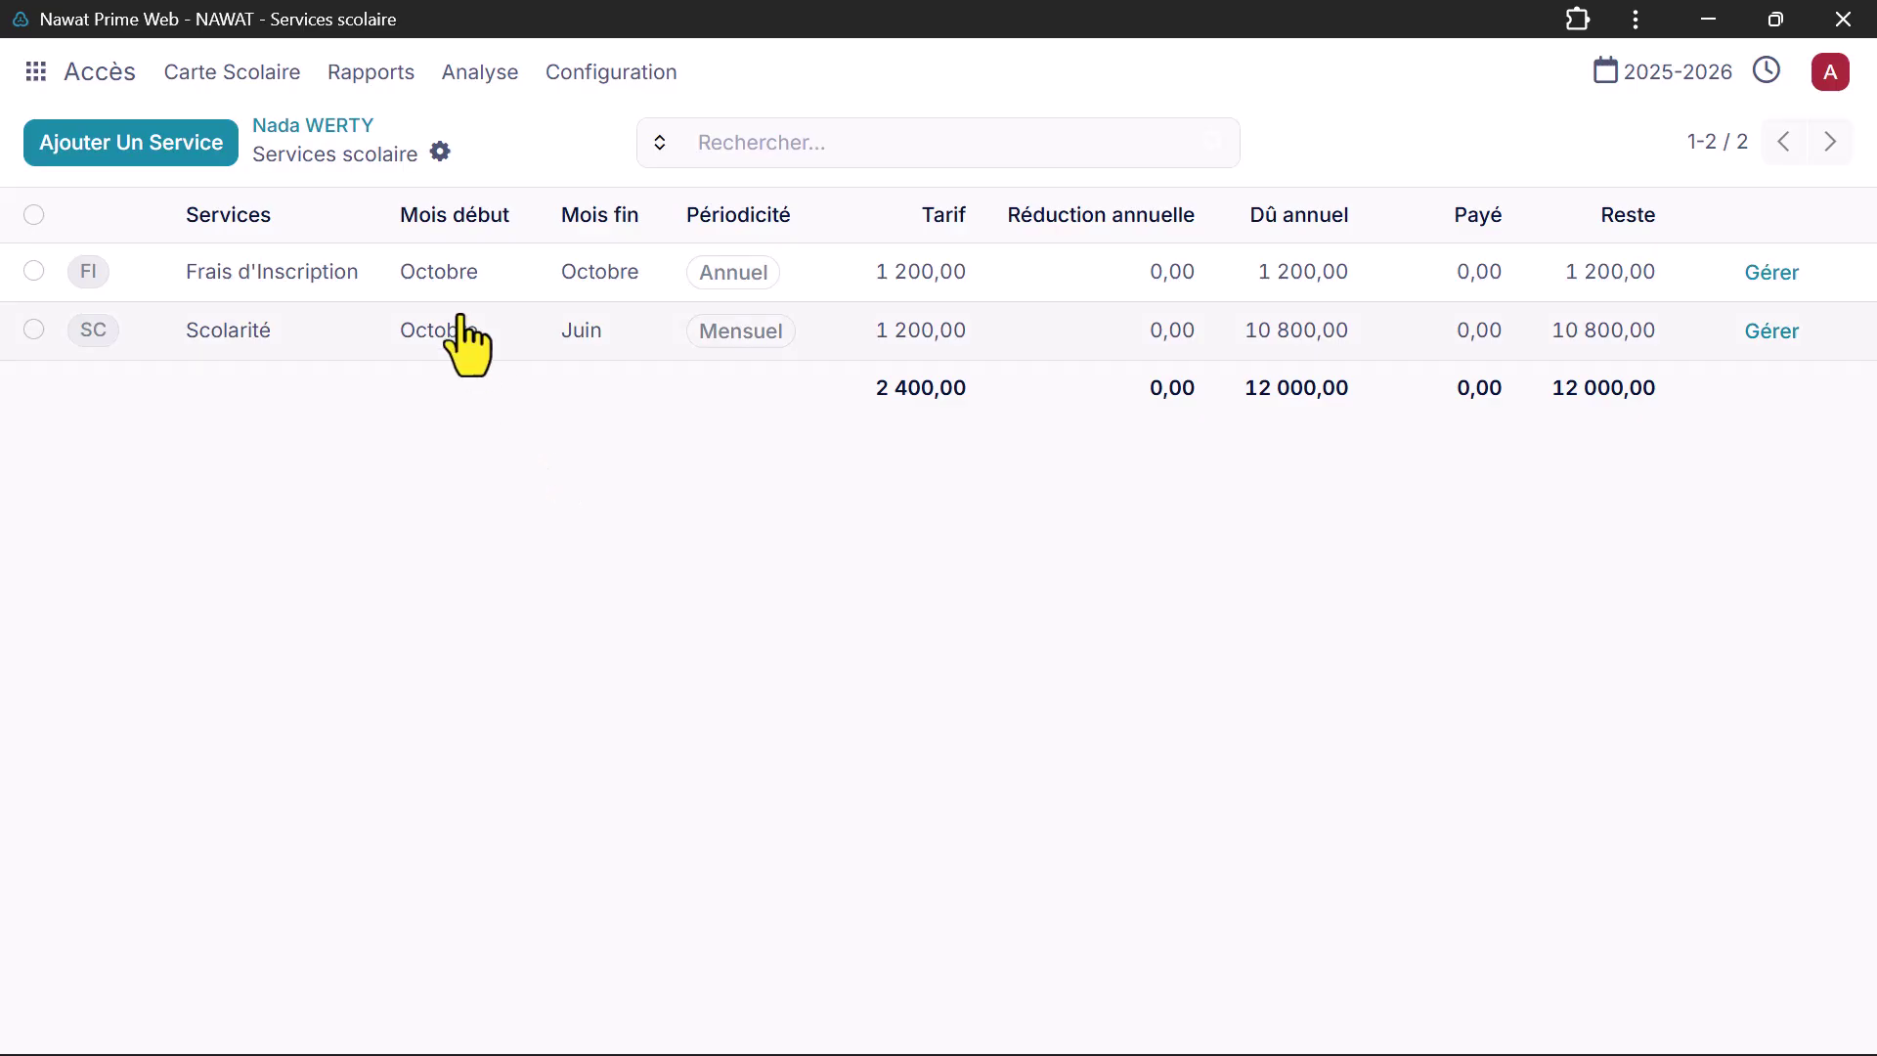
pyautogui.click(339, 133)
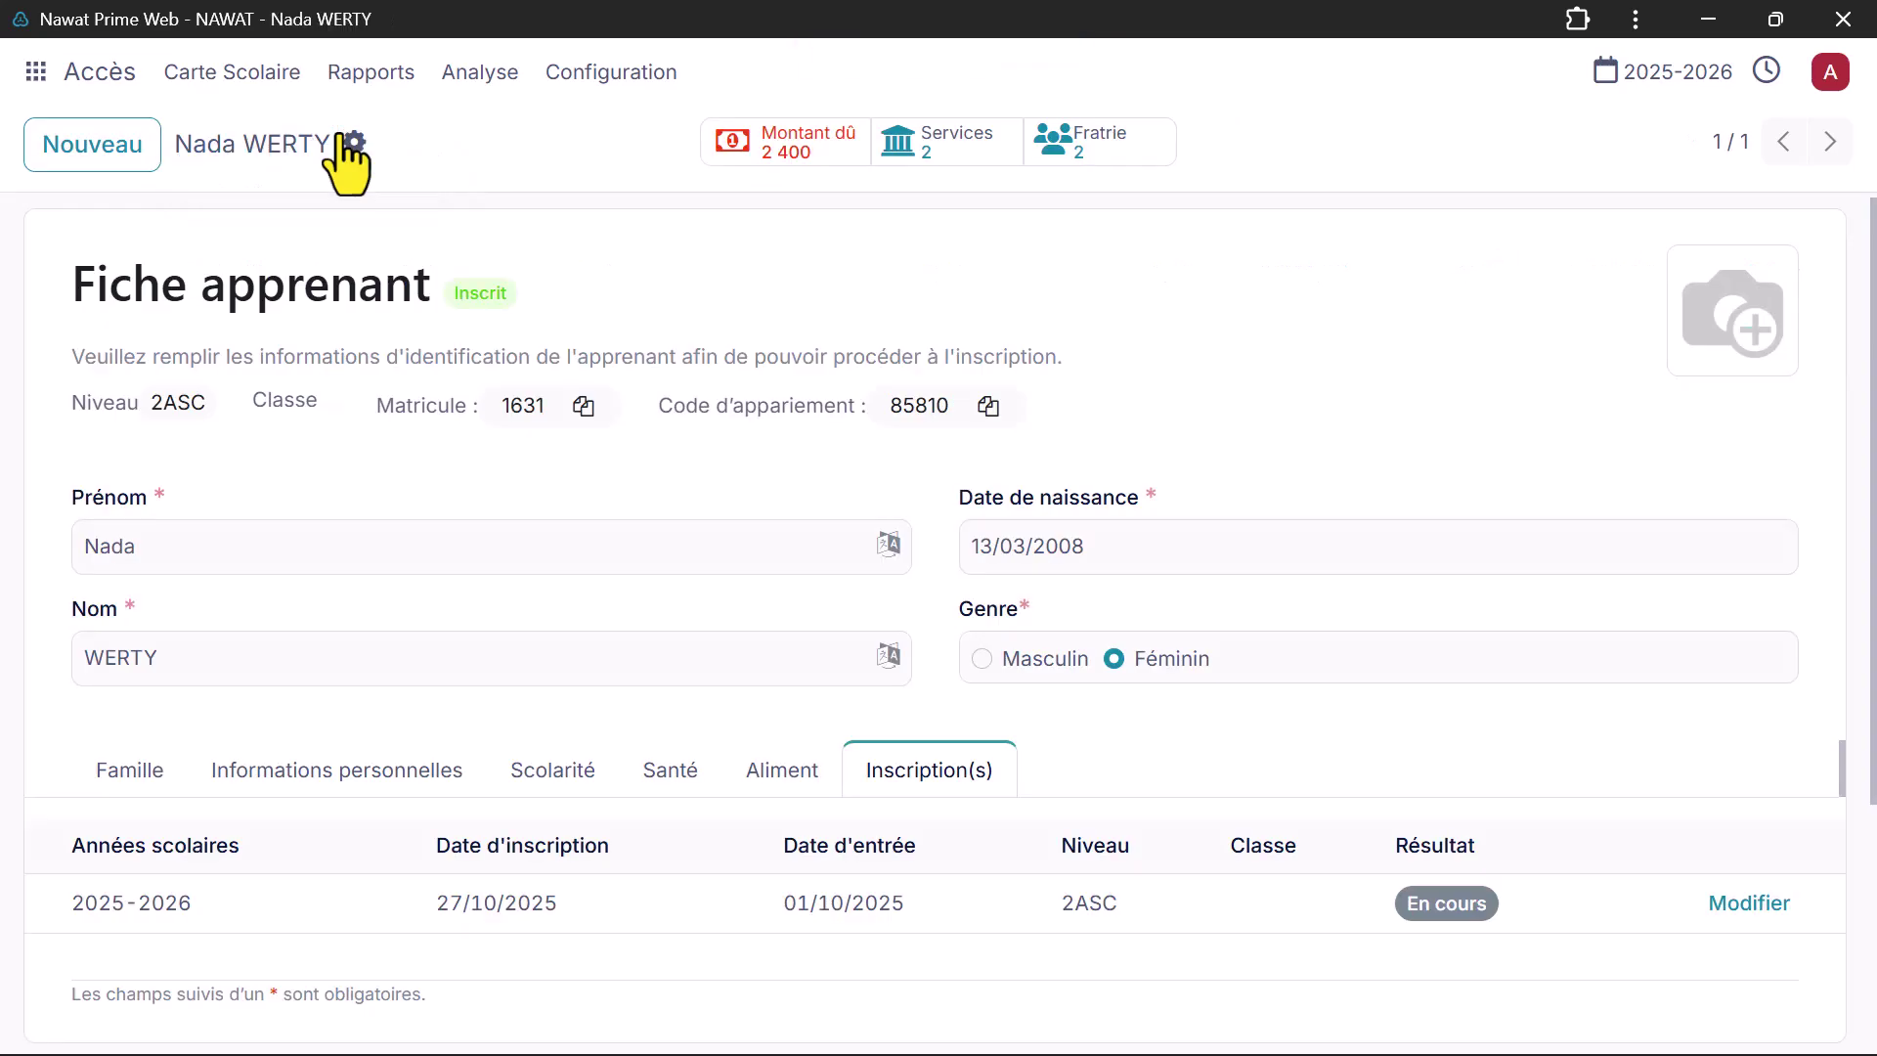